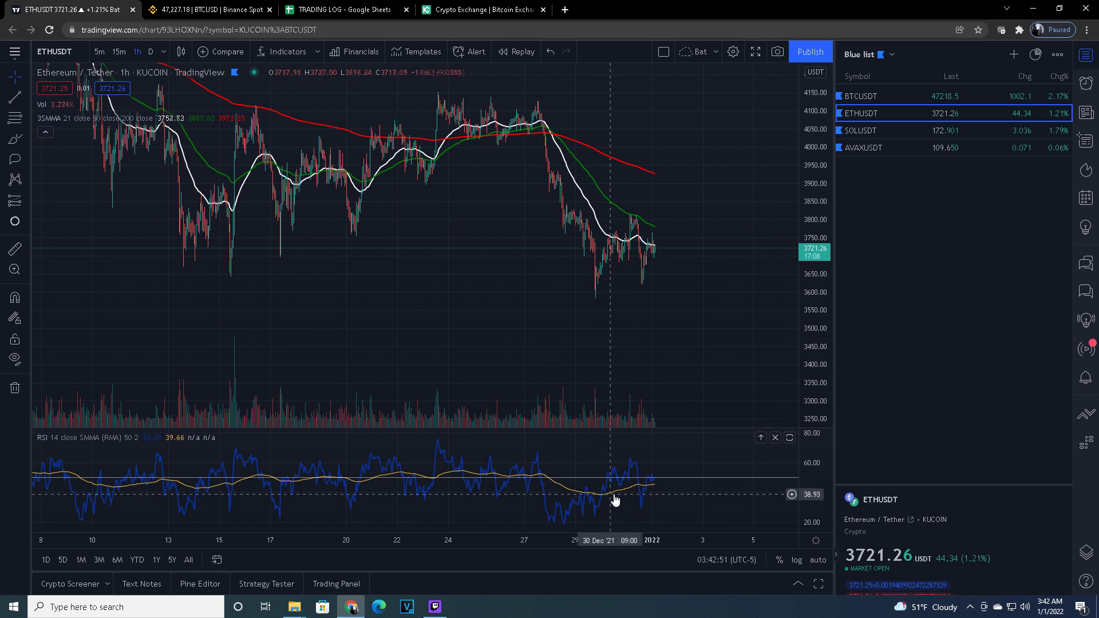
Compress the vertical scale of the RSI pane so it spans 0 to 100
drag(818, 474, 819, 476)
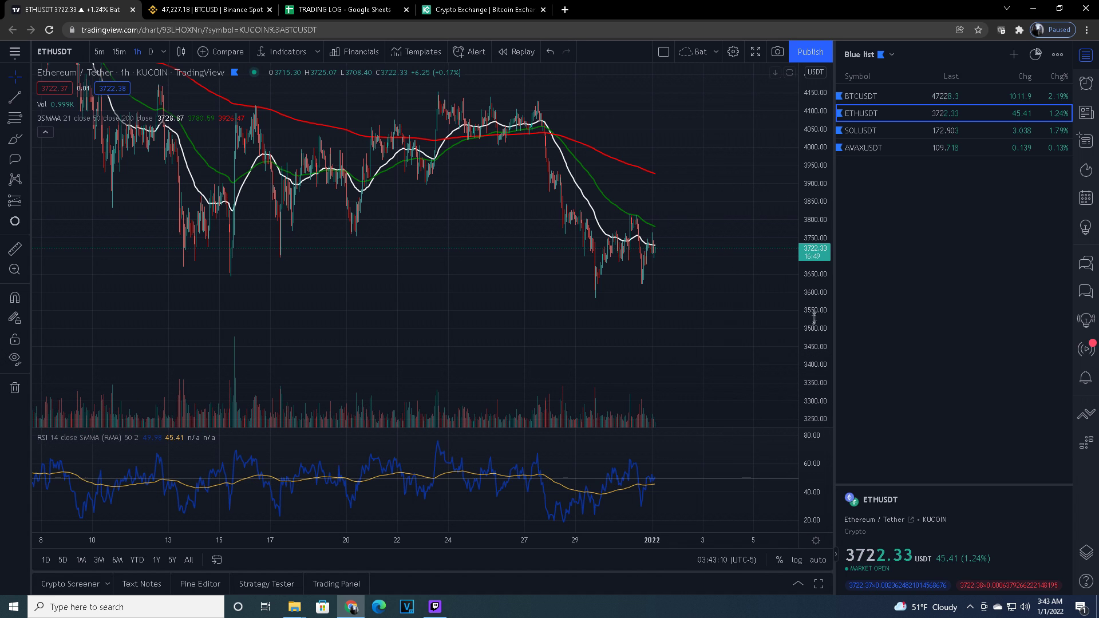
drag(818, 453, 819, 469)
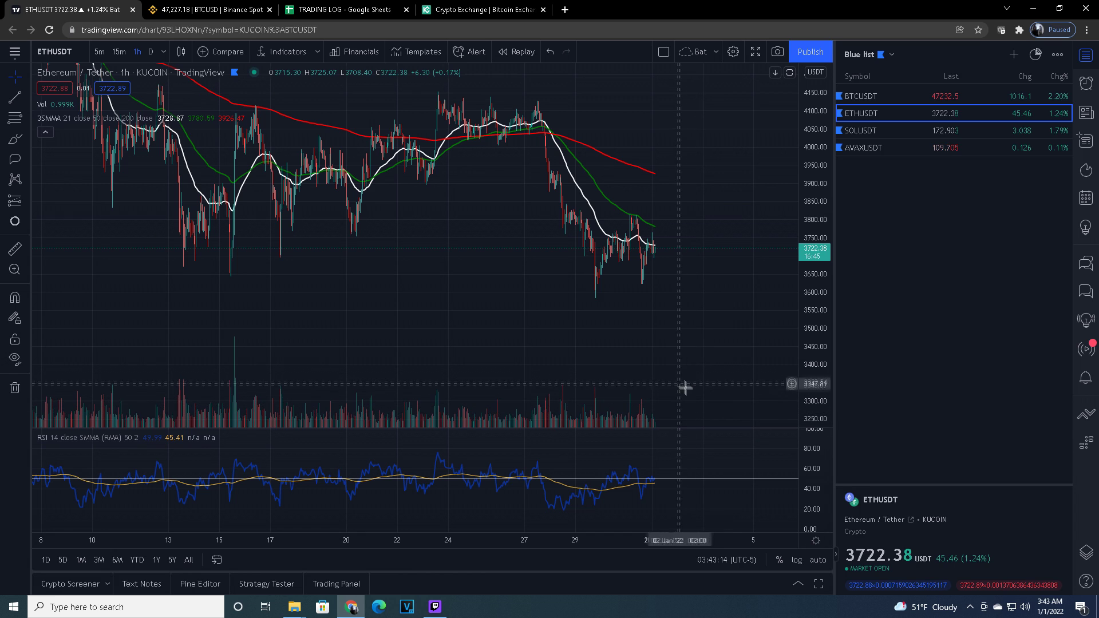
scroll(681, 374, down, 3)
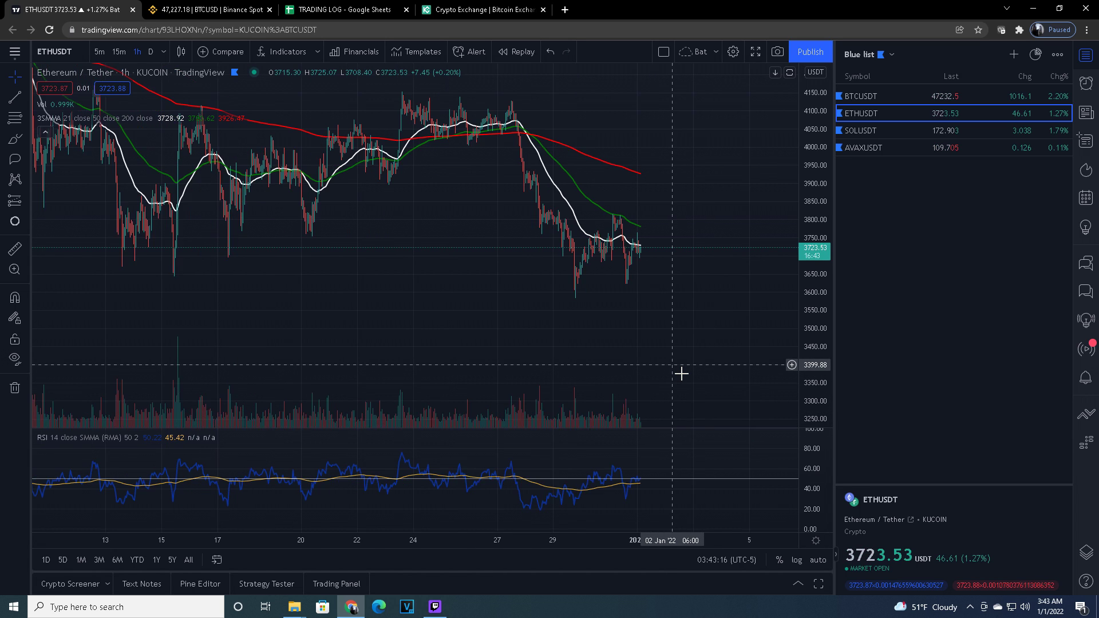
scroll(684, 359, up, 3)
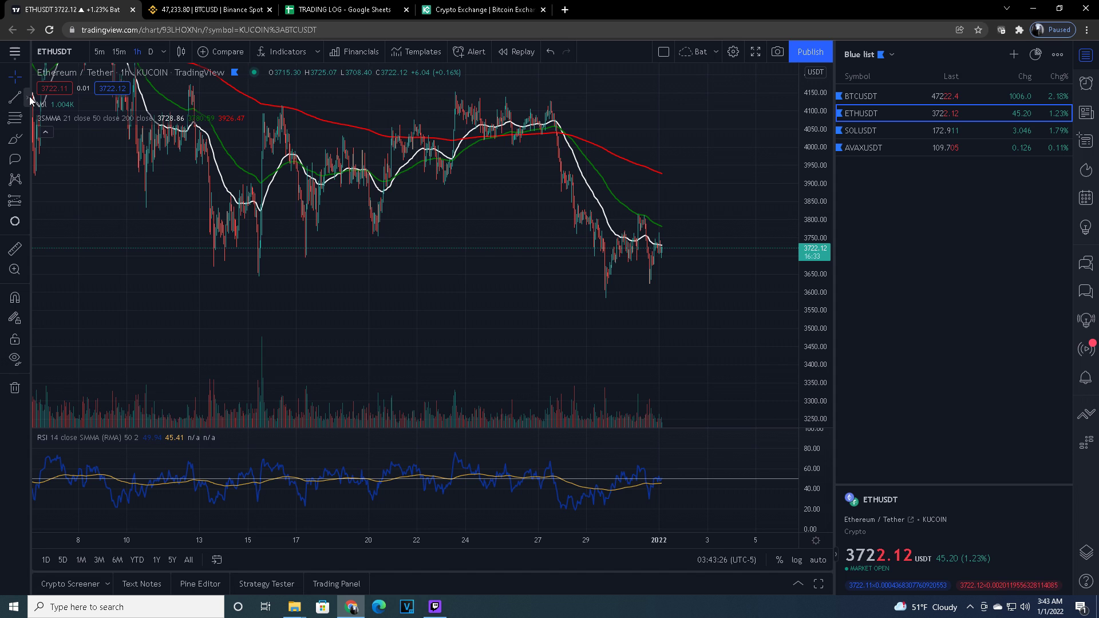
Place a horizontal line at the recent support lows, at about 3628.71
click(27, 98)
click(46, 239)
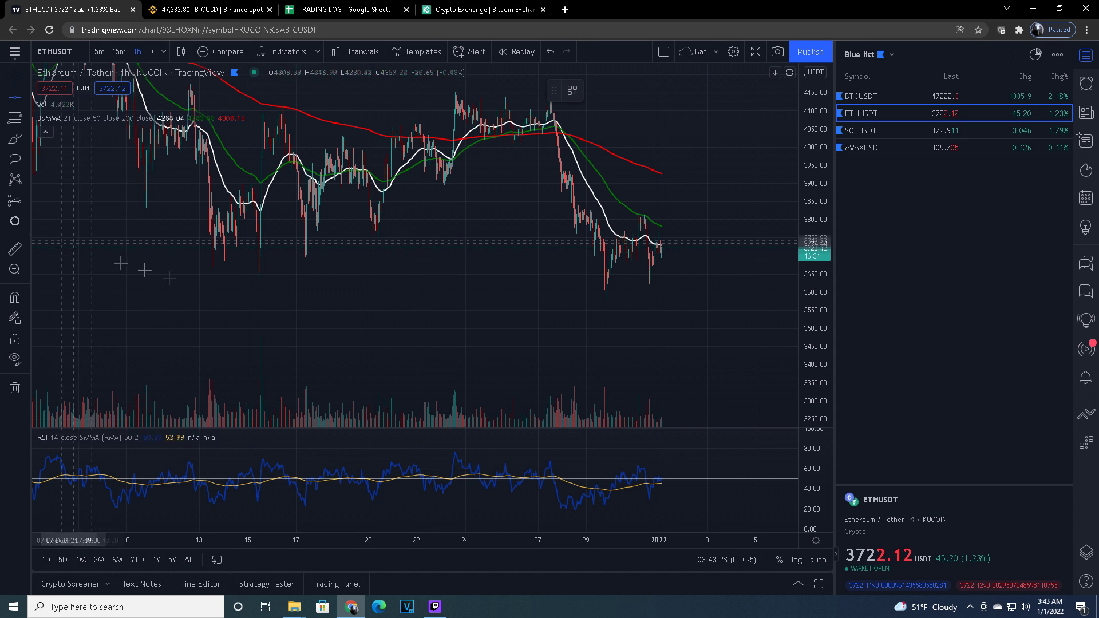
click(440, 287)
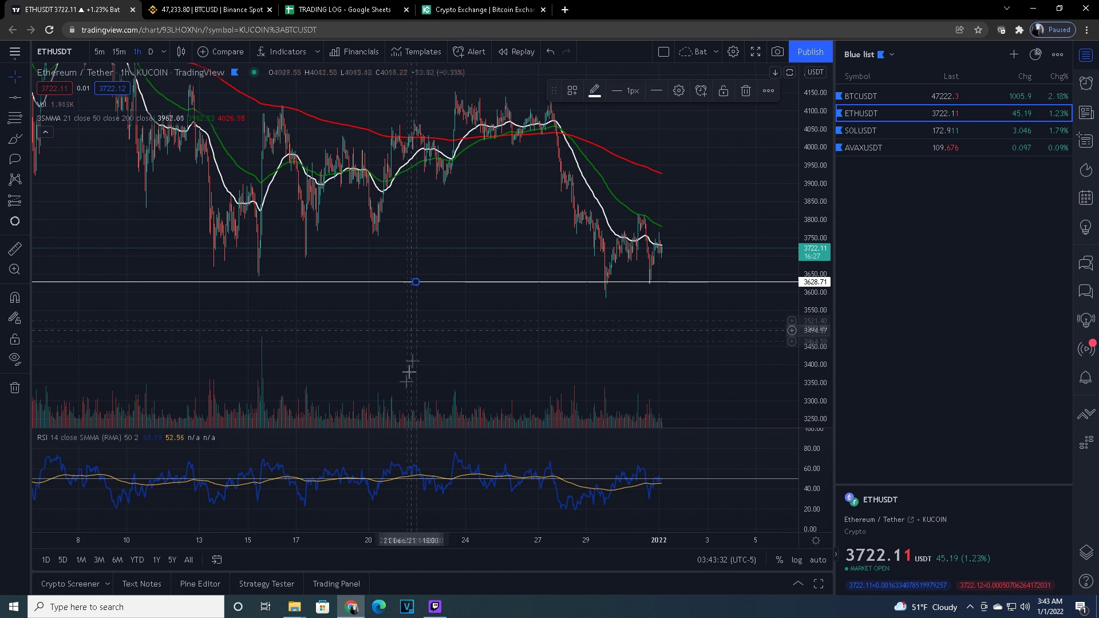
Add horizontal lines at the price levels of about 3730.32, 3805.82, 3934.96, 4048.21 and 4153.51
scroll(549, 389, up, 4)
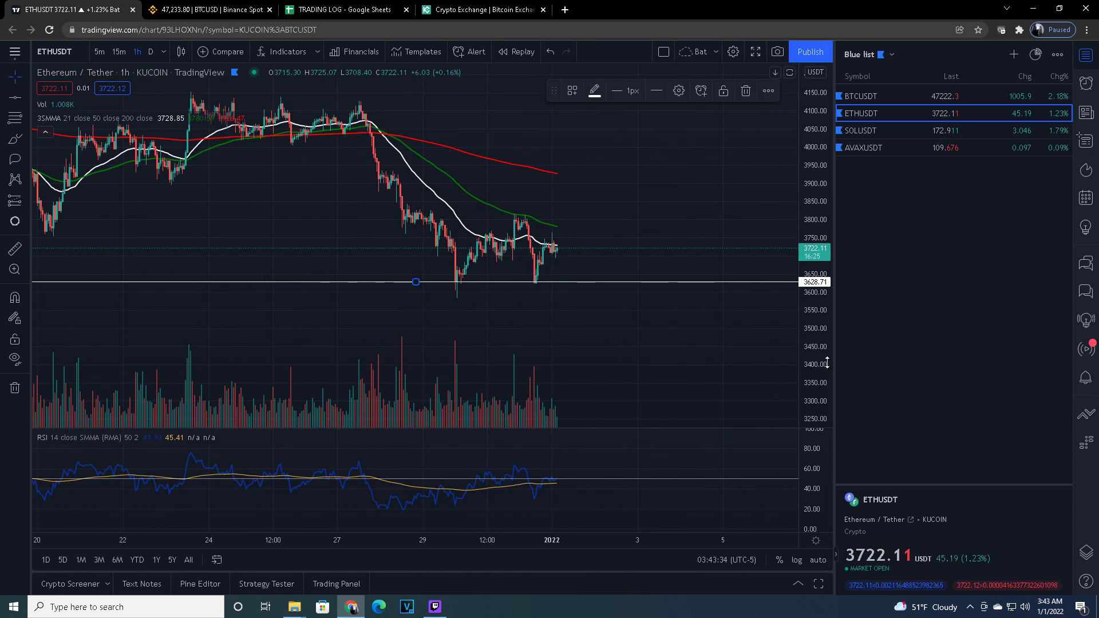
scroll(675, 355, up, 3)
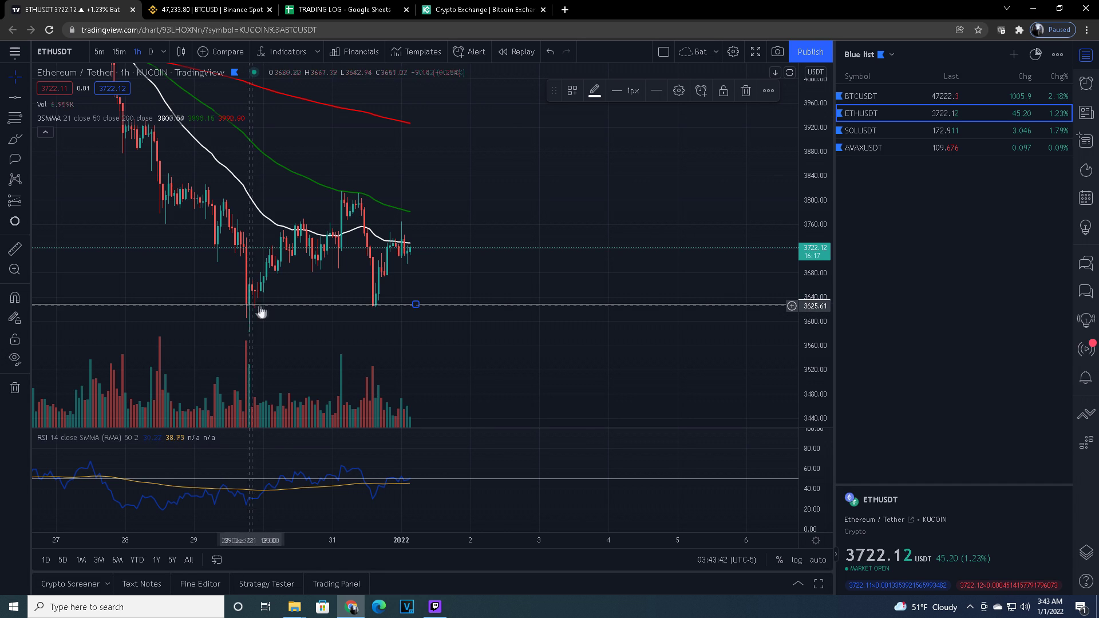
scroll(256, 311, down, 10)
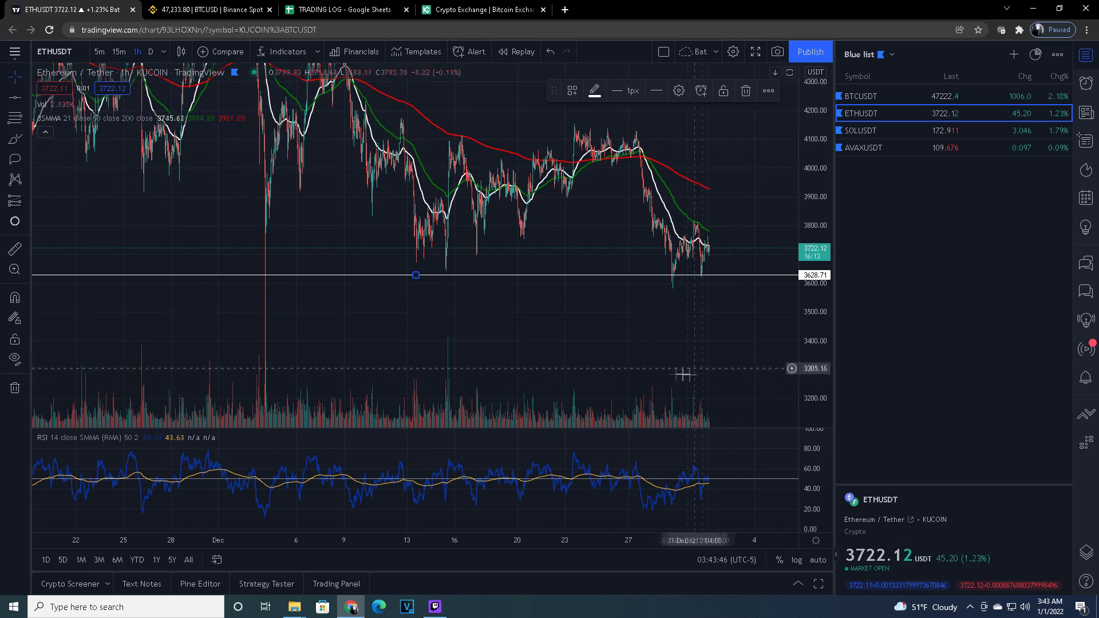
drag(616, 355, 507, 294)
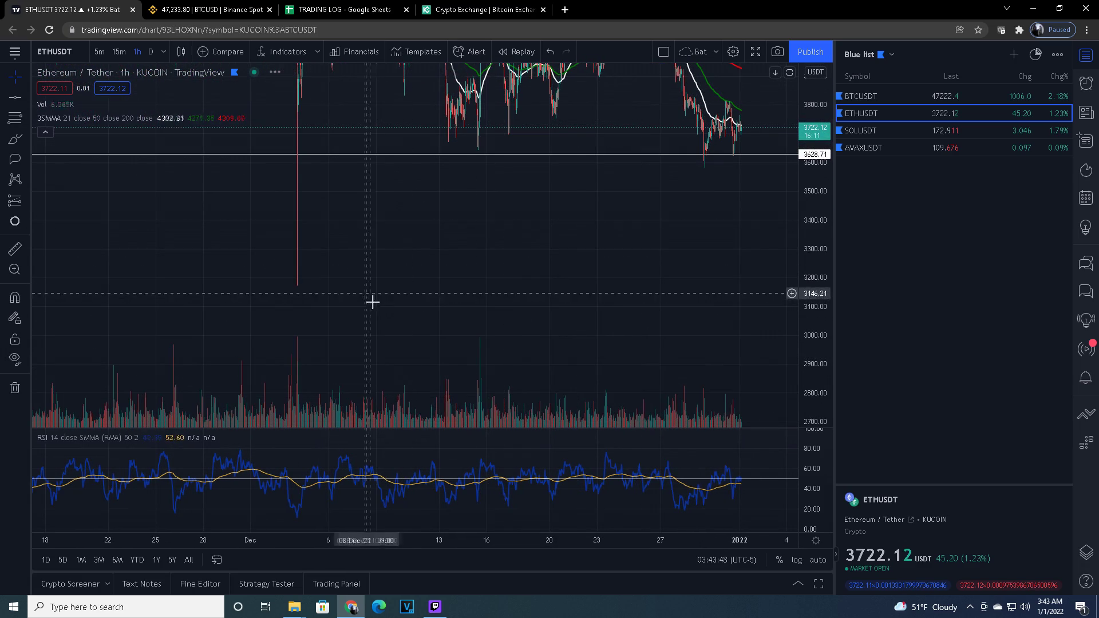
drag(517, 299, 509, 352)
scroll(523, 342, up, 5)
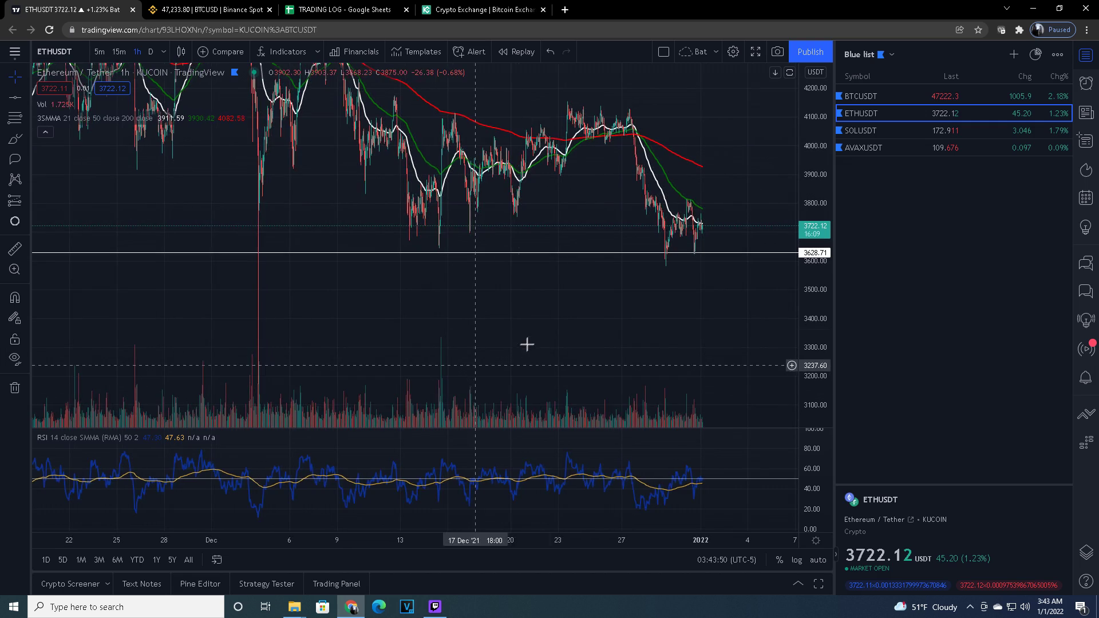
click(16, 118)
click(416, 260)
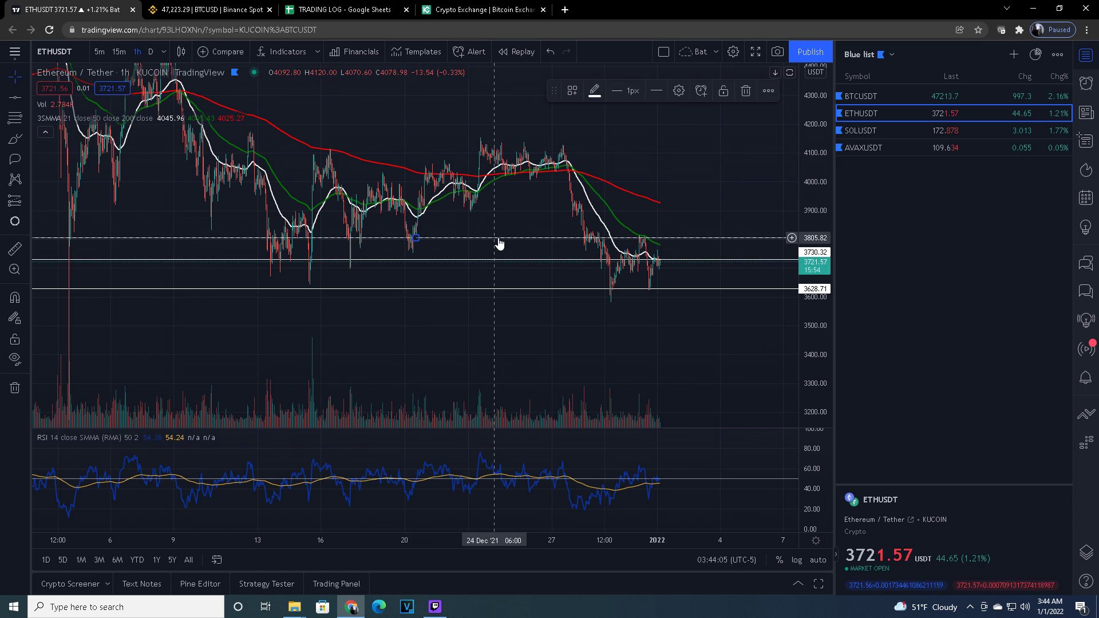
click(455, 219)
click(426, 211)
click(409, 177)
click(417, 138)
Examine the late-December ETHUSDT price action against the horizontal levels
scroll(504, 269, down, 2)
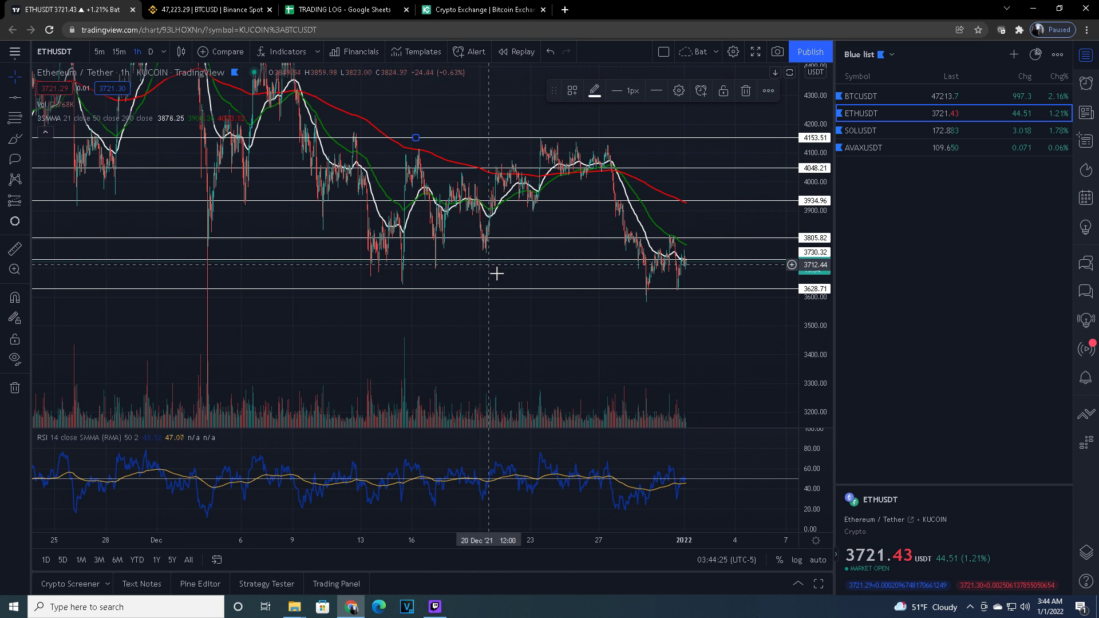
scroll(501, 277, up, 2)
scroll(492, 275, up, 1)
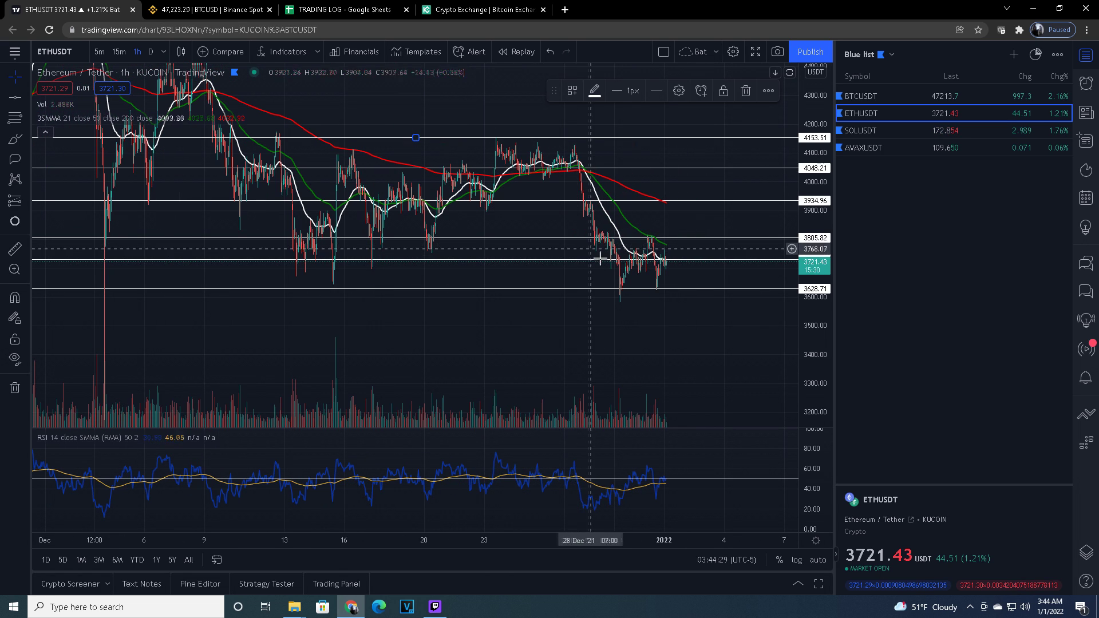
scroll(553, 289, up, 1)
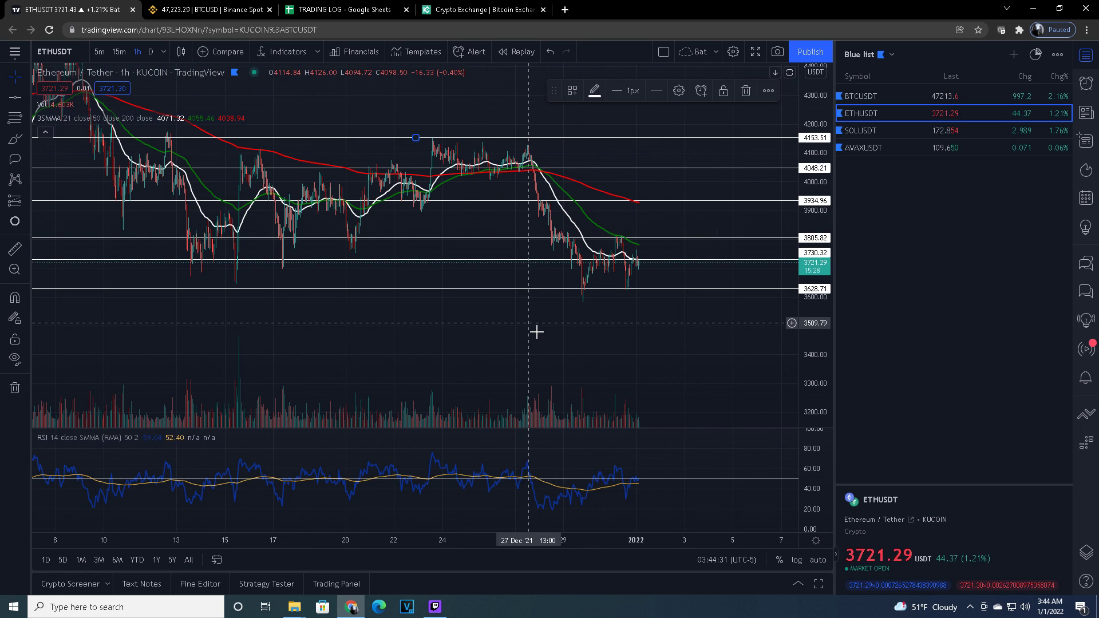
scroll(537, 332, up, 1)
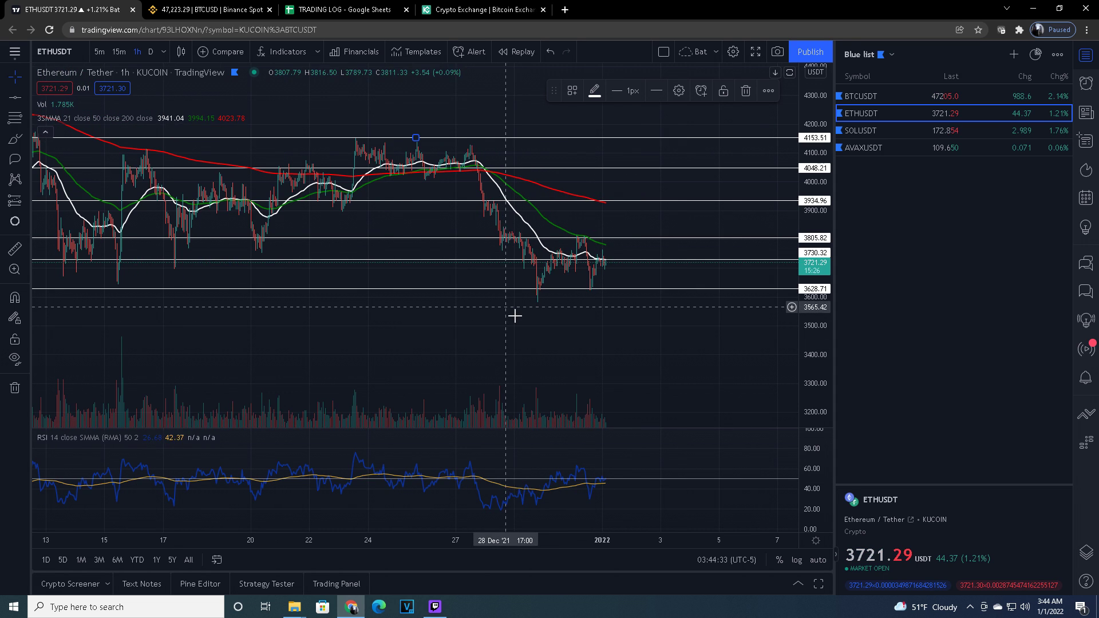
scroll(515, 316, up, 1)
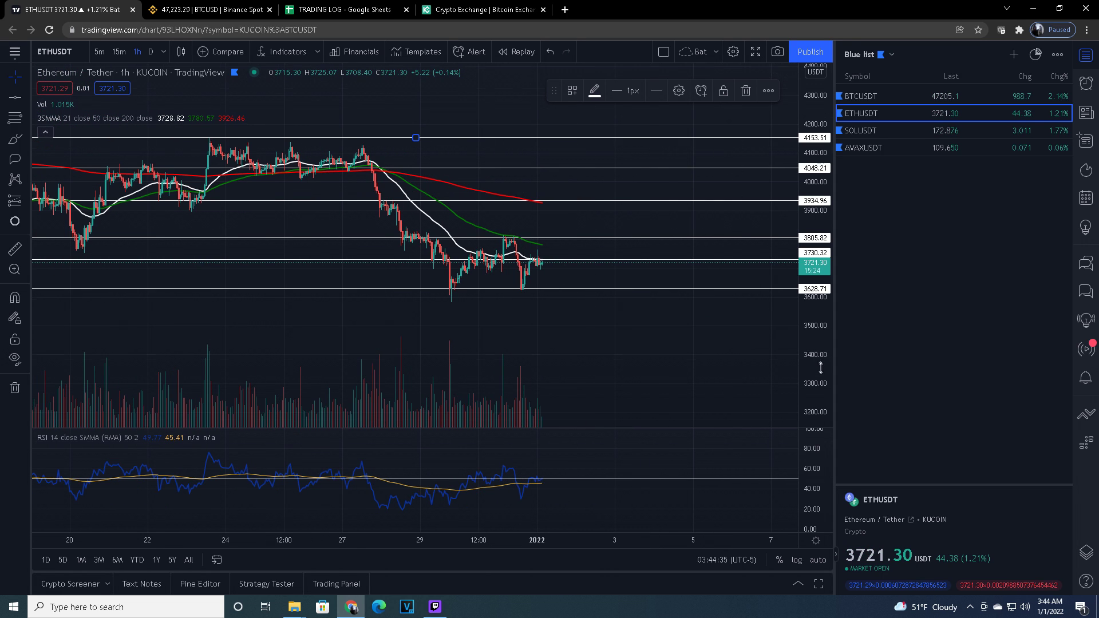
drag(821, 371, 821, 395)
drag(667, 359, 626, 375)
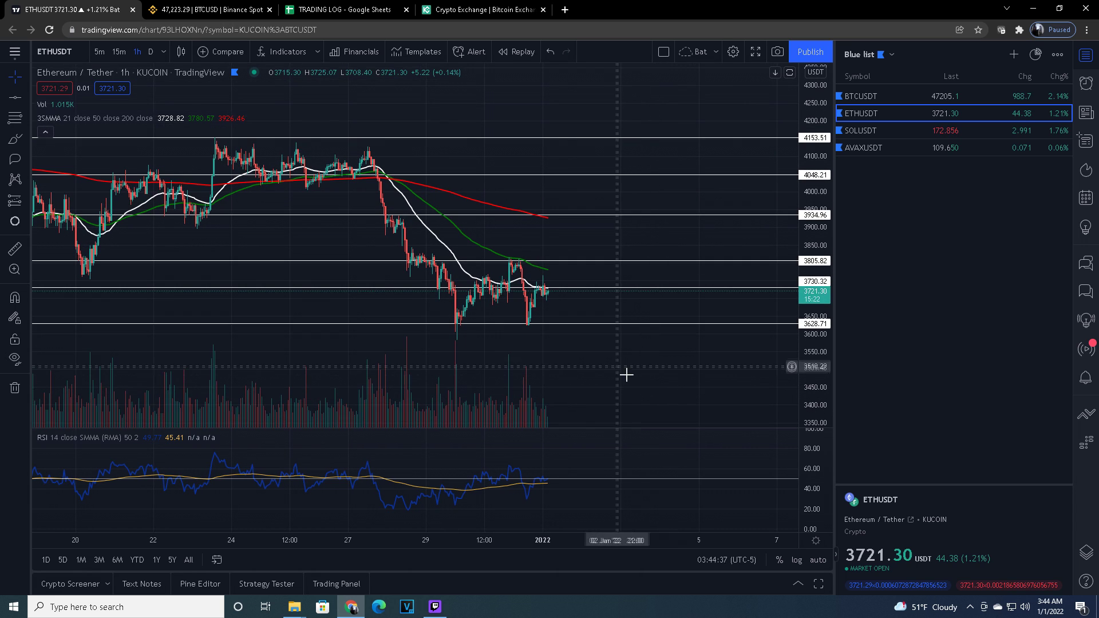
Draw two connected trend lines: from the 27 Dec high at about 4125 to the 29 Dec low at about 3608, and up to about 3811
click(26, 97)
click(40, 99)
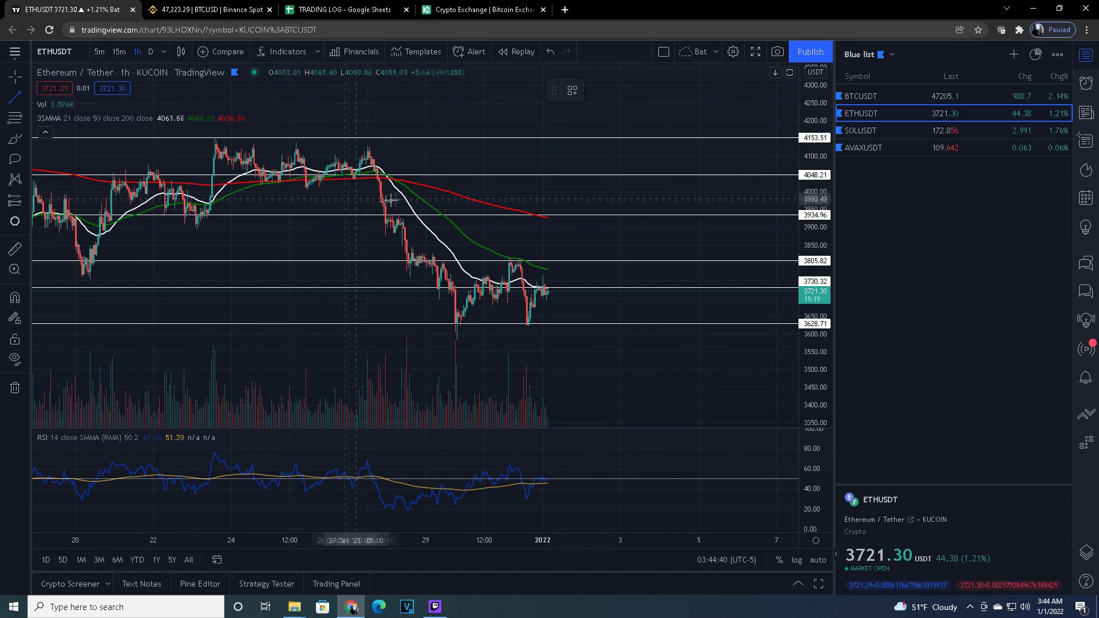
click(367, 148)
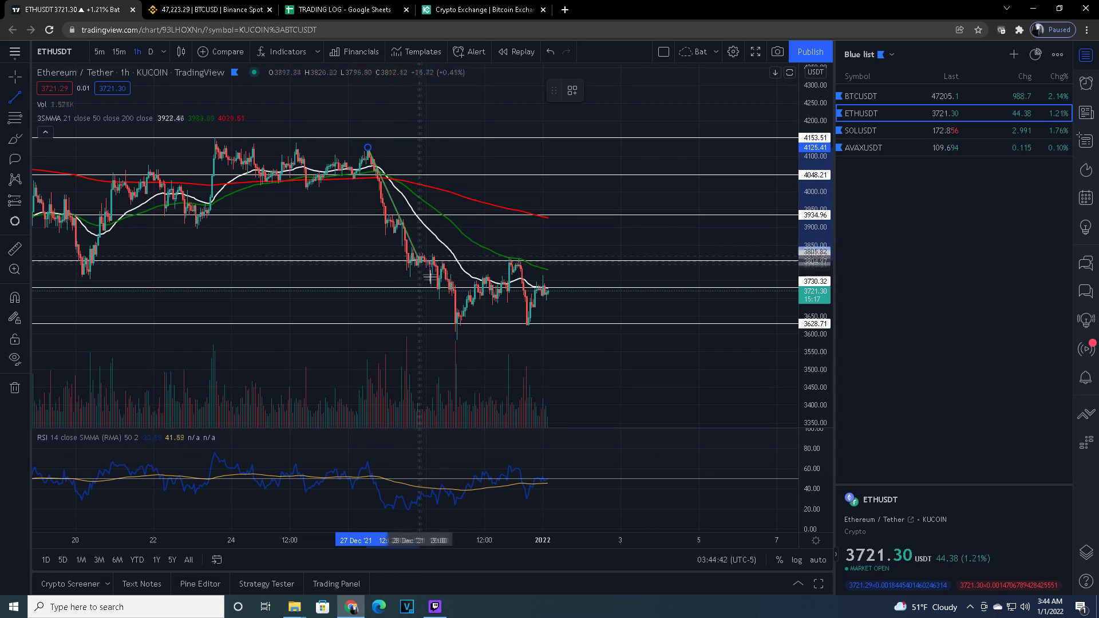
click(456, 334)
click(15, 97)
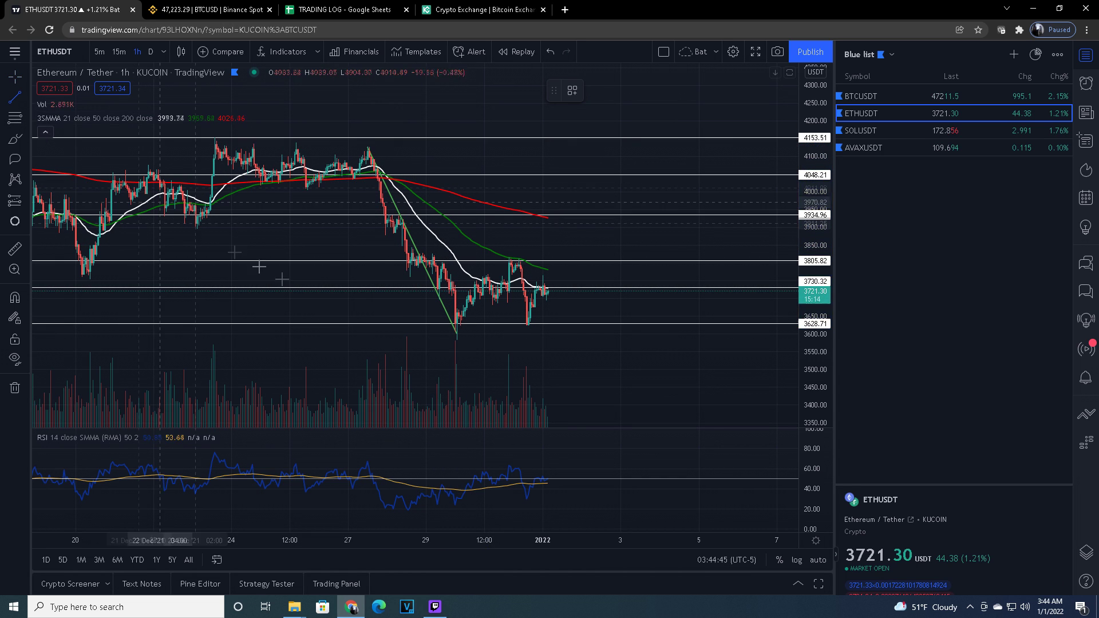
click(456, 331)
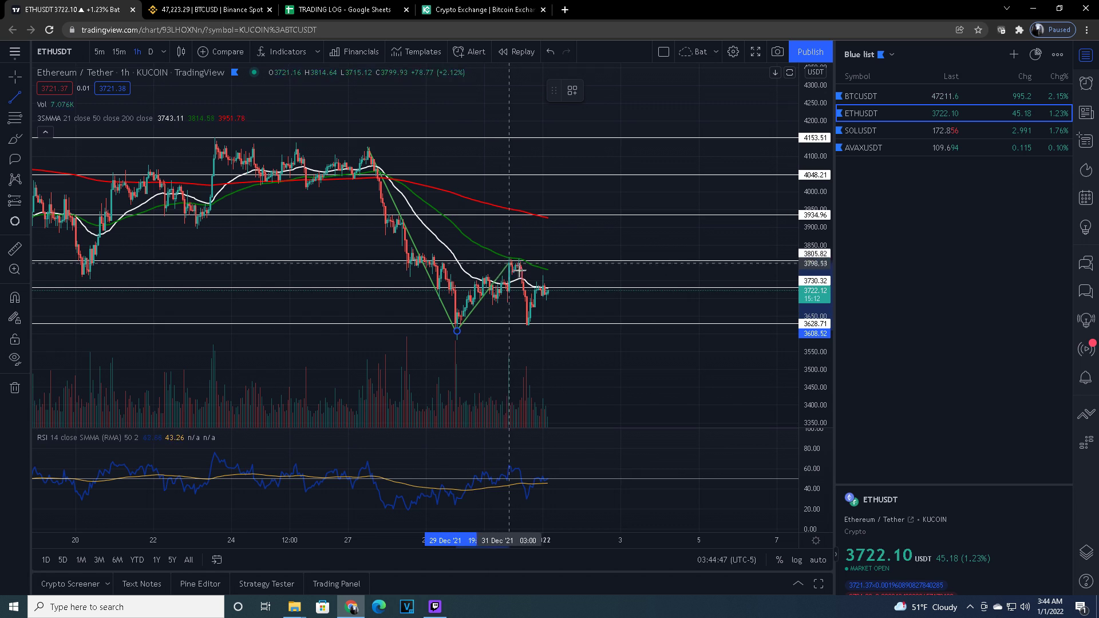
click(515, 259)
Extend the zigzag with trend lines from about 3808 down to the 31 Dec low at about 3631, and up to near the 4048.21 level
click(15, 97)
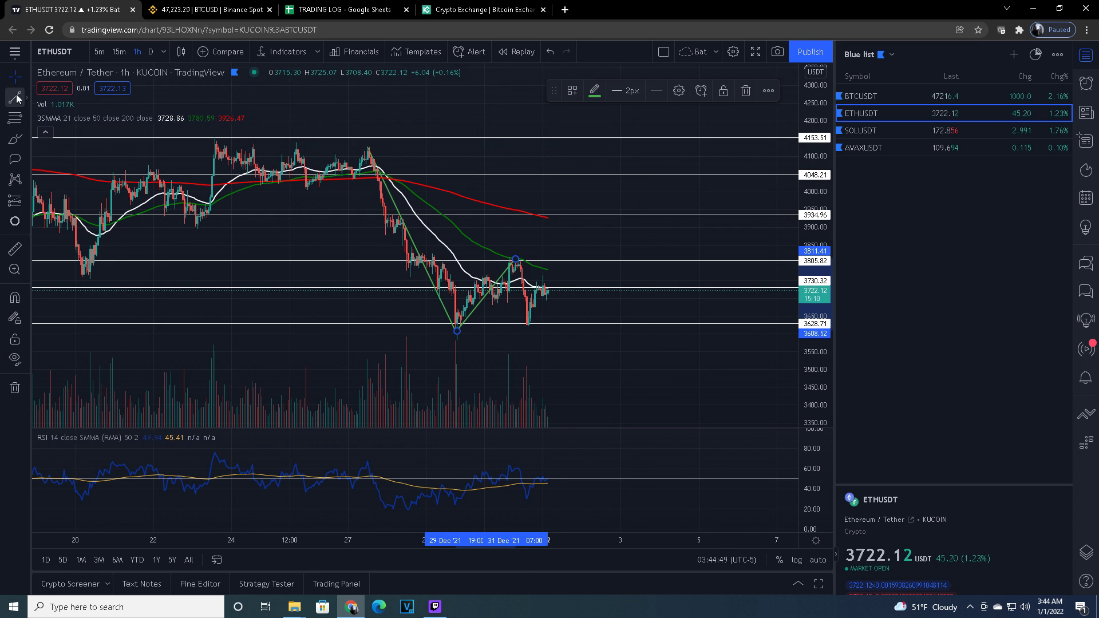
click(517, 261)
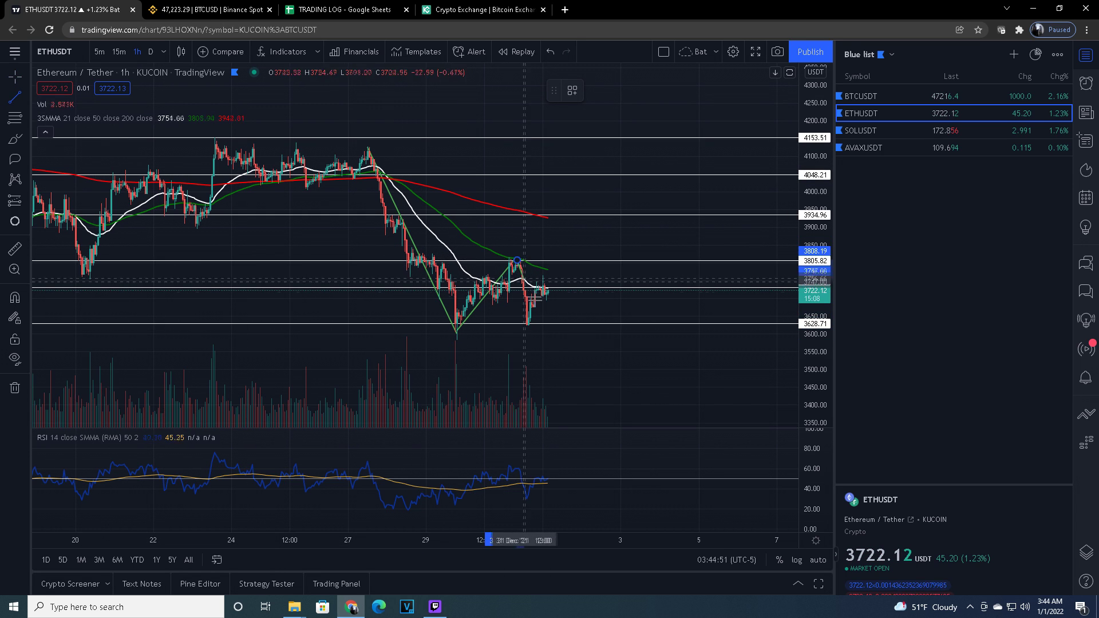
key(Escape)
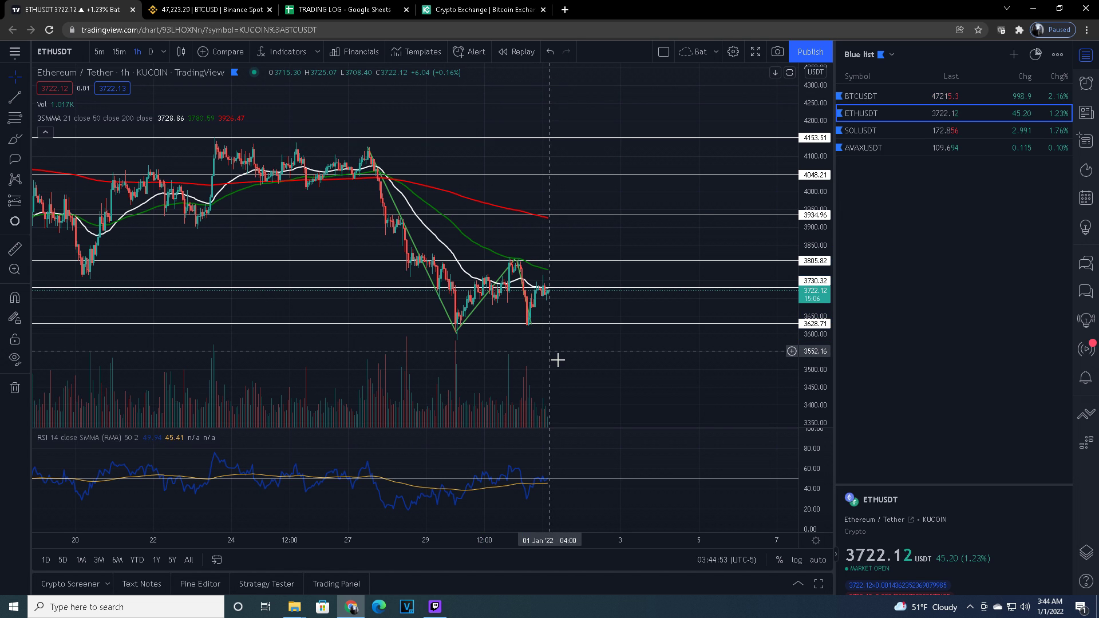
click(23, 100)
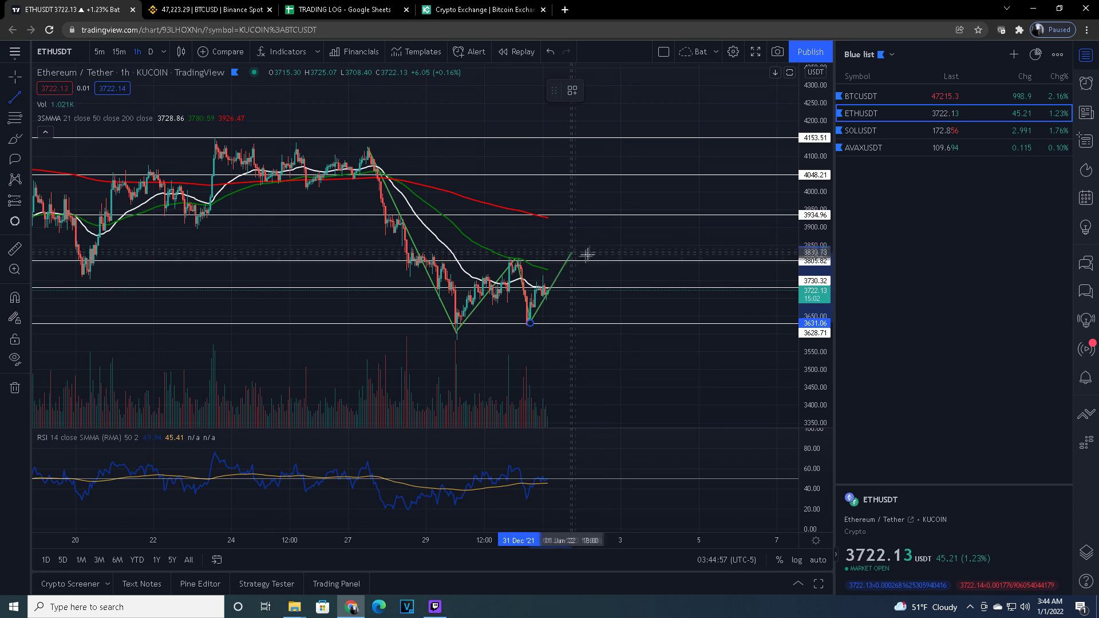
click(648, 182)
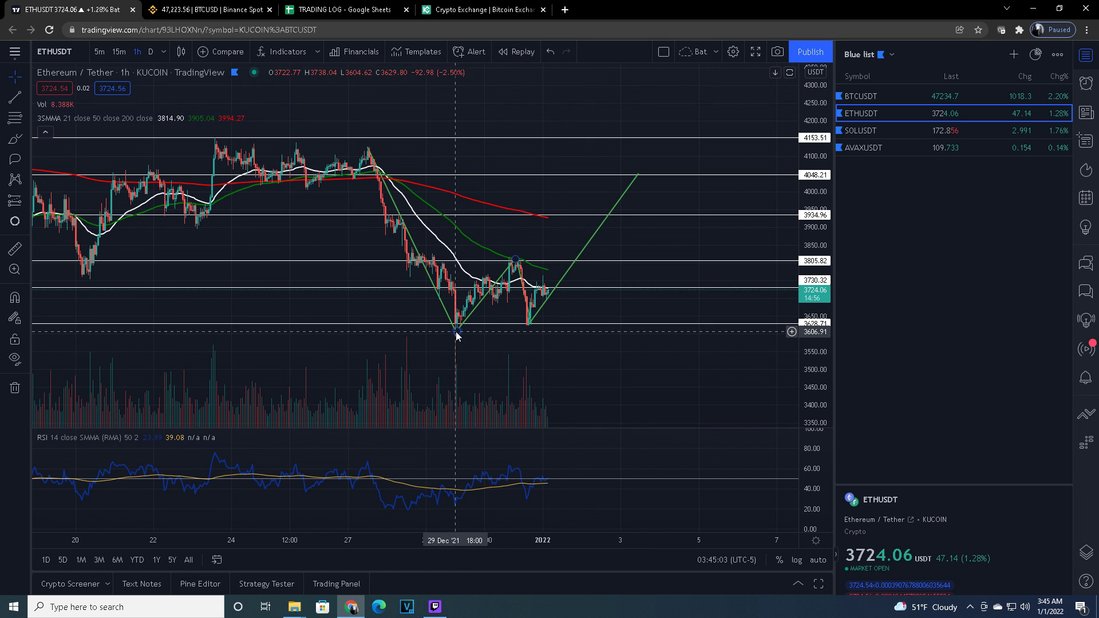
drag(524, 361, 544, 309)
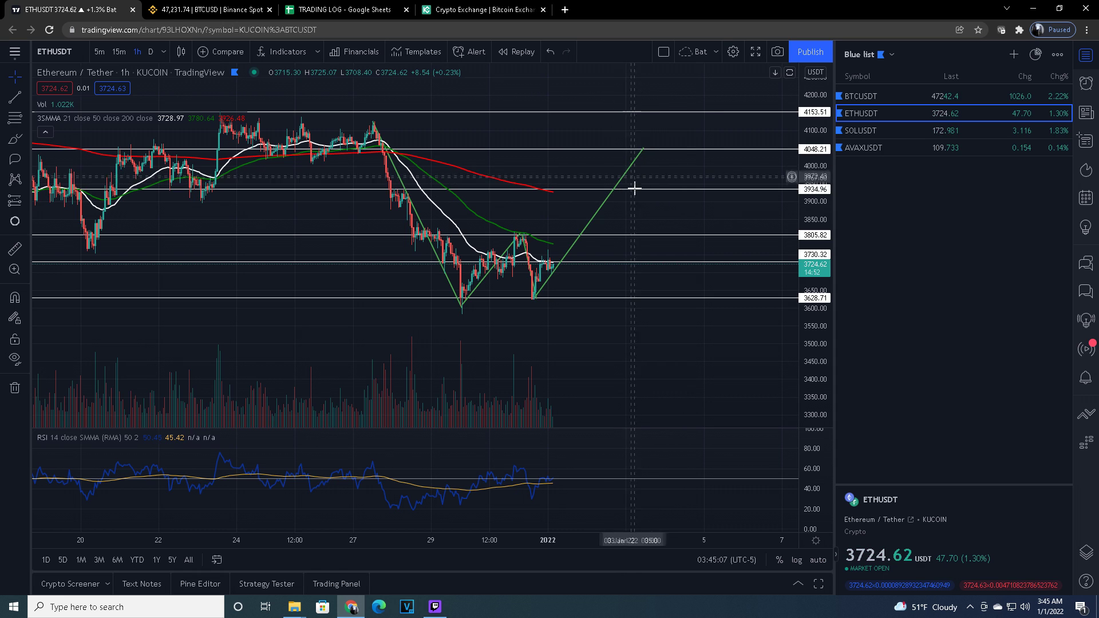
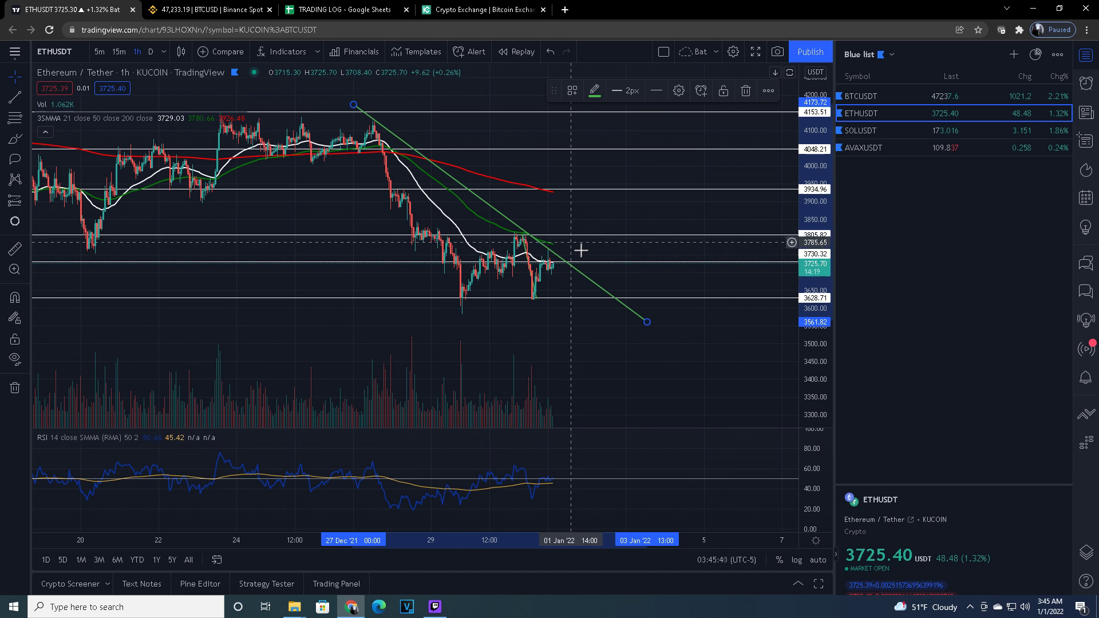
Recolor the descending trend line yellow
click(594, 91)
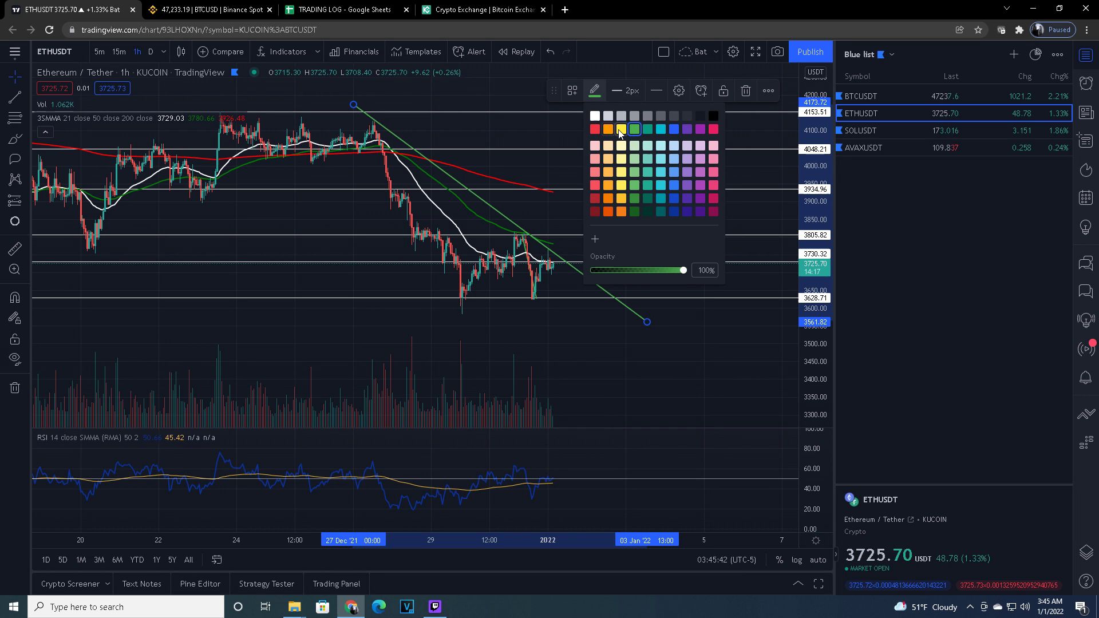
click(621, 129)
click(623, 153)
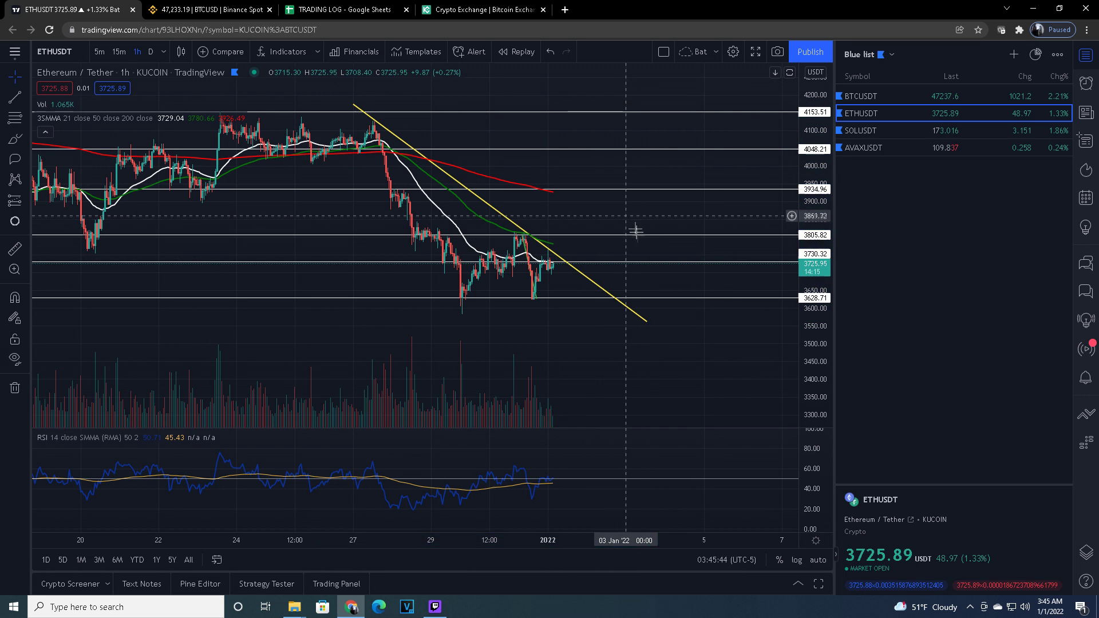
Draw a horizontal trend line at about 3816 from 29 Dec to 3 Jan and recolor it dark green
click(27, 99)
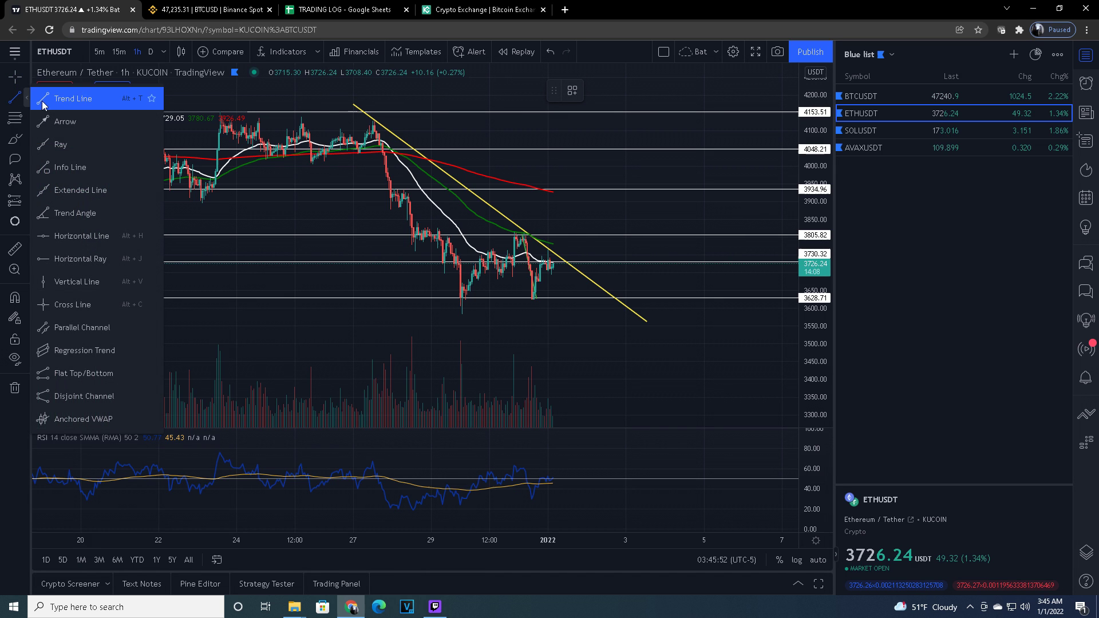
click(86, 96)
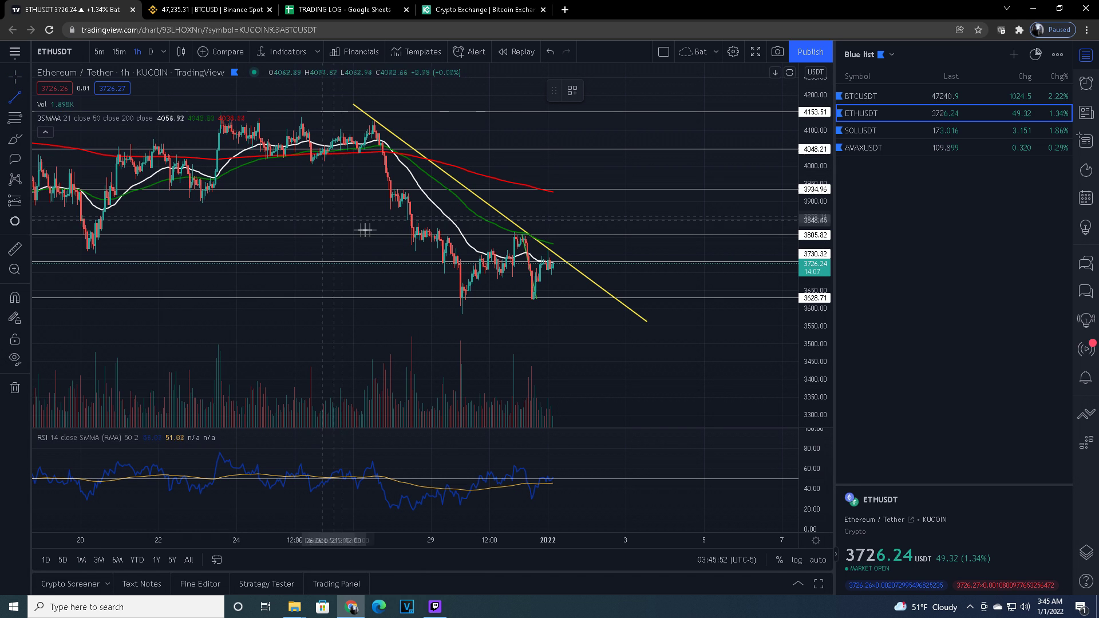
click(455, 239)
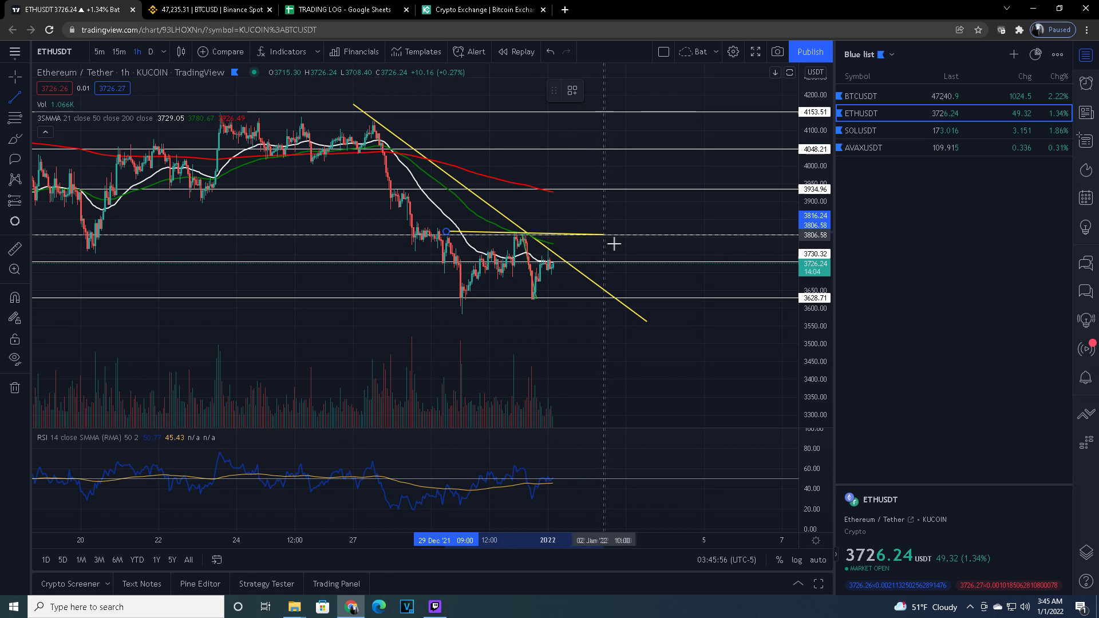
click(637, 240)
click(594, 91)
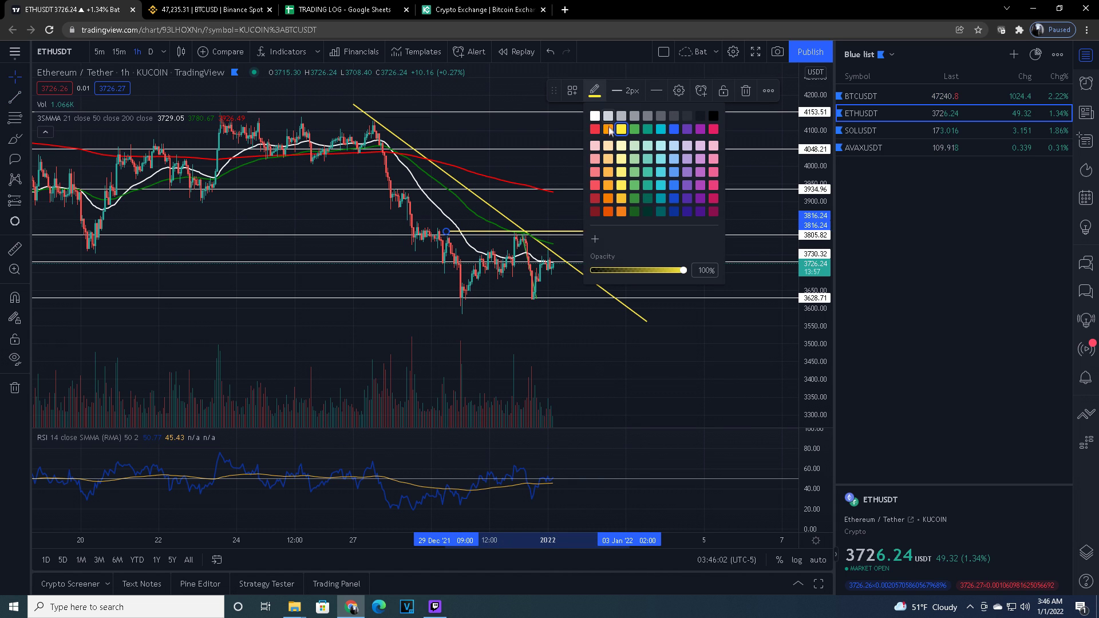
click(634, 213)
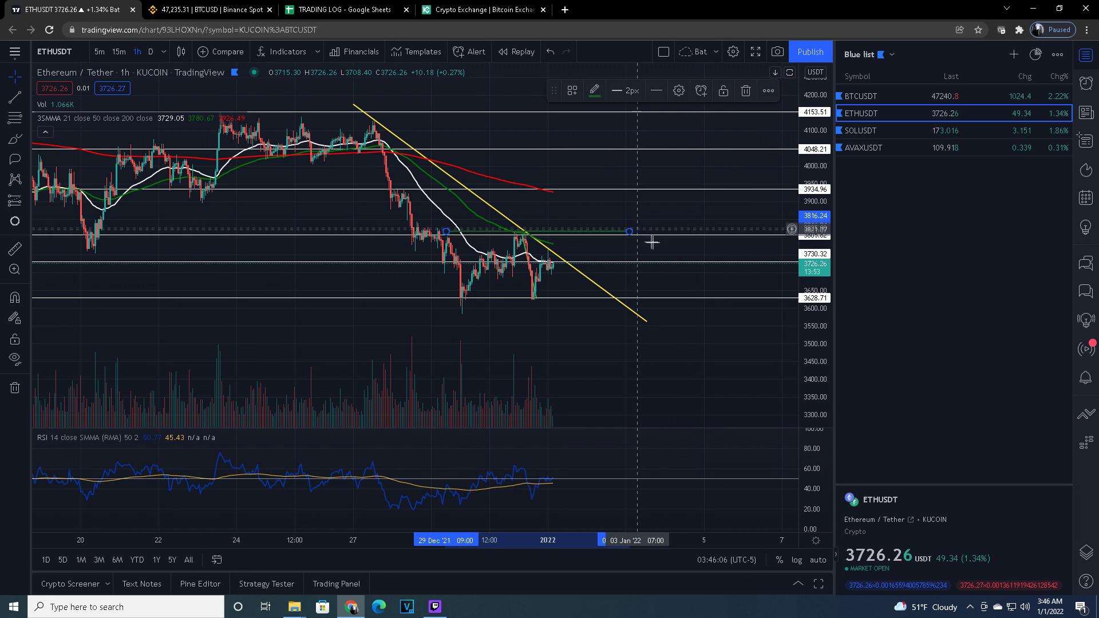
Draw a nearly horizontal trend line at about 3713 from 1 Jan to 4 Jan and recolor it red
scroll(624, 258, up, 3)
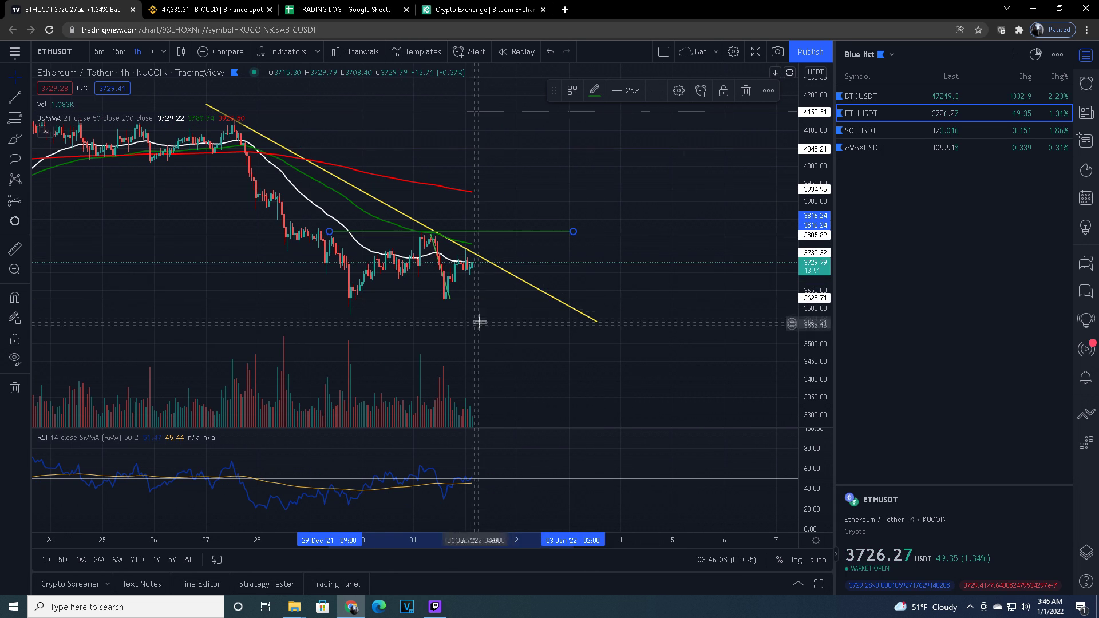
click(14, 100)
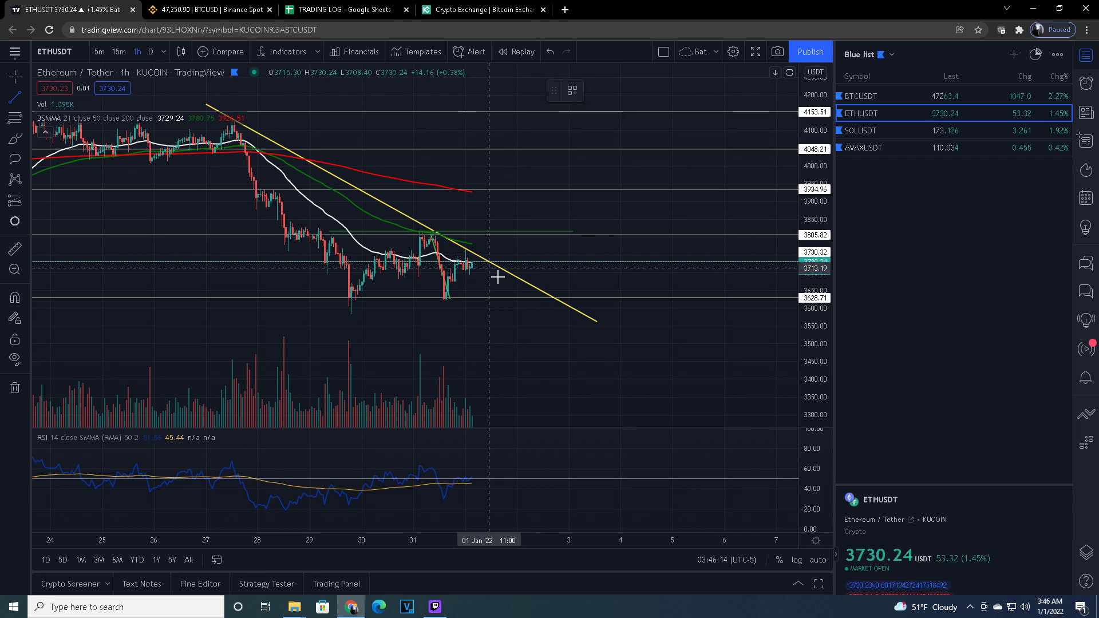
click(497, 277)
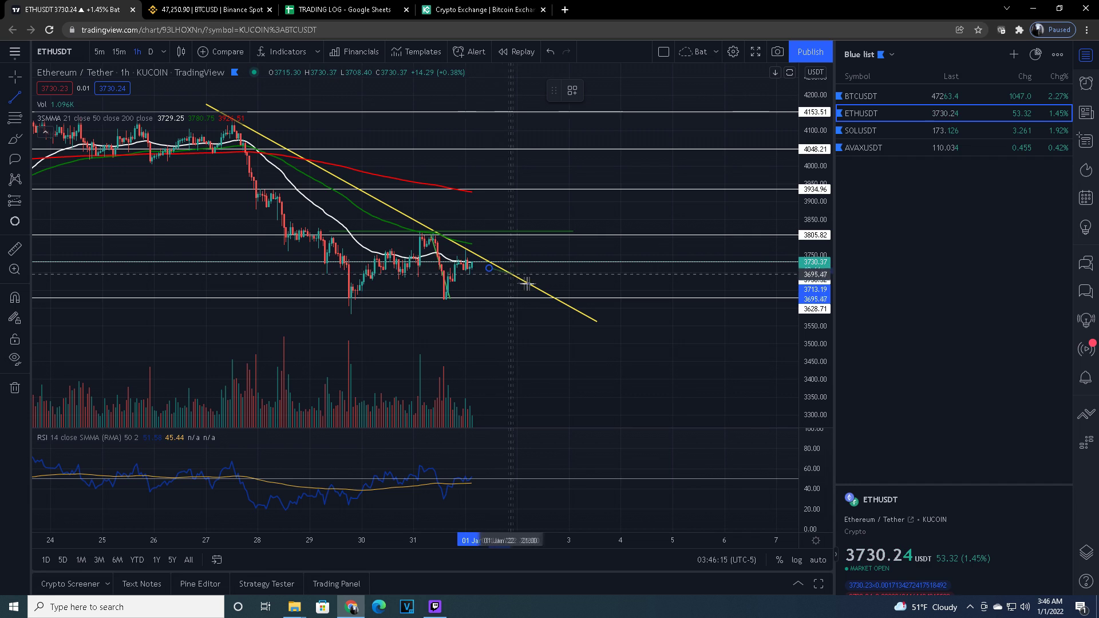
click(656, 268)
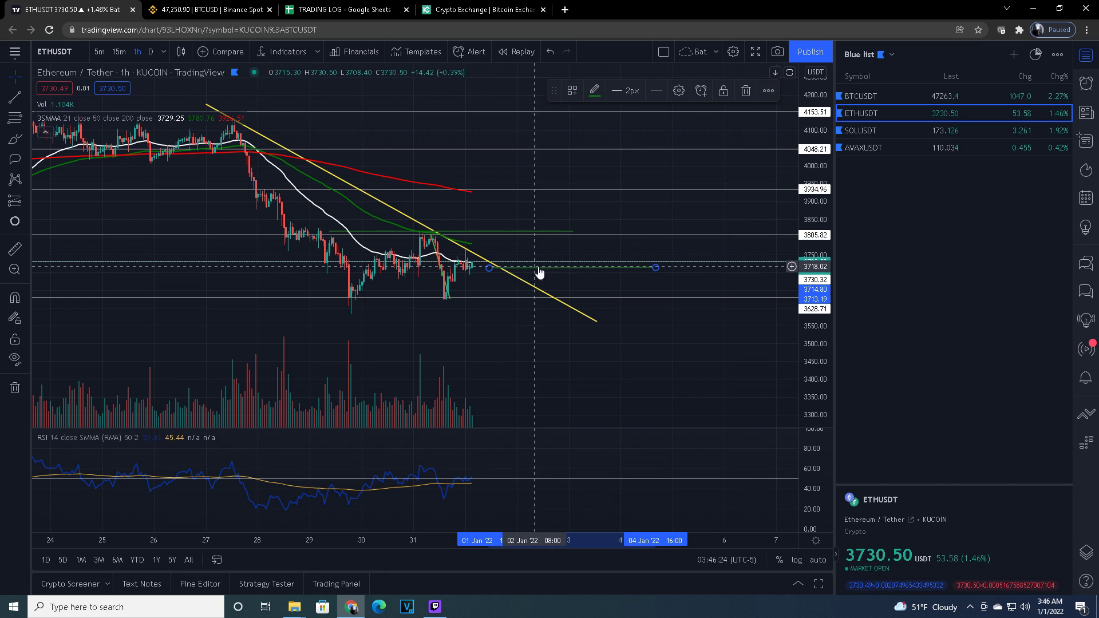
click(594, 91)
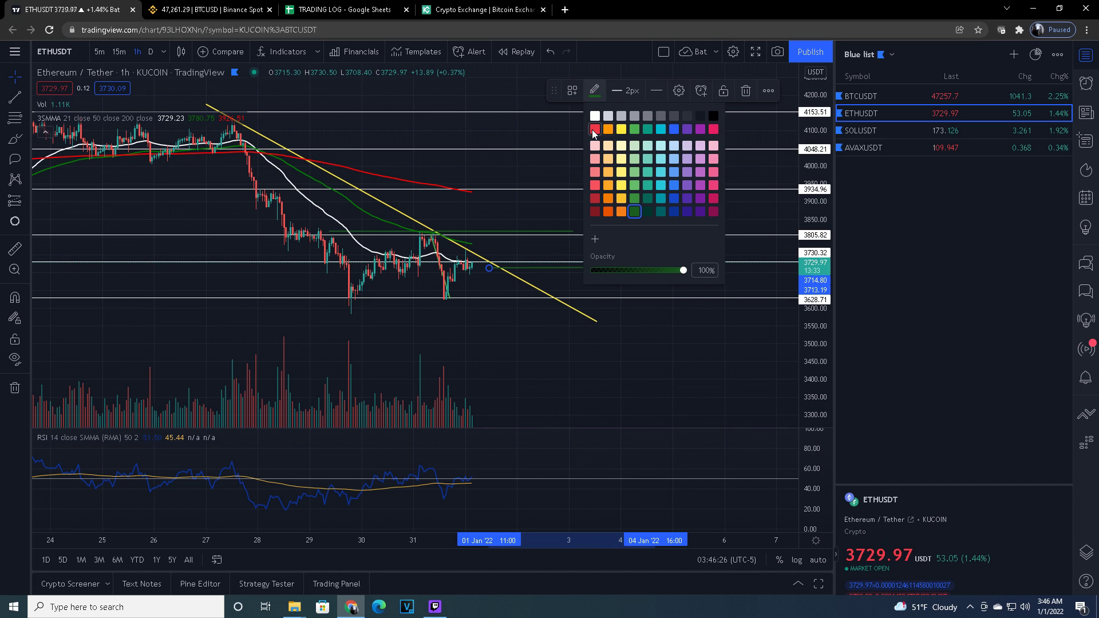
click(590, 130)
Draw a vertical trend line on 2 Jan from the green line at about 3818 up to about 4001
scroll(527, 303, down, 2)
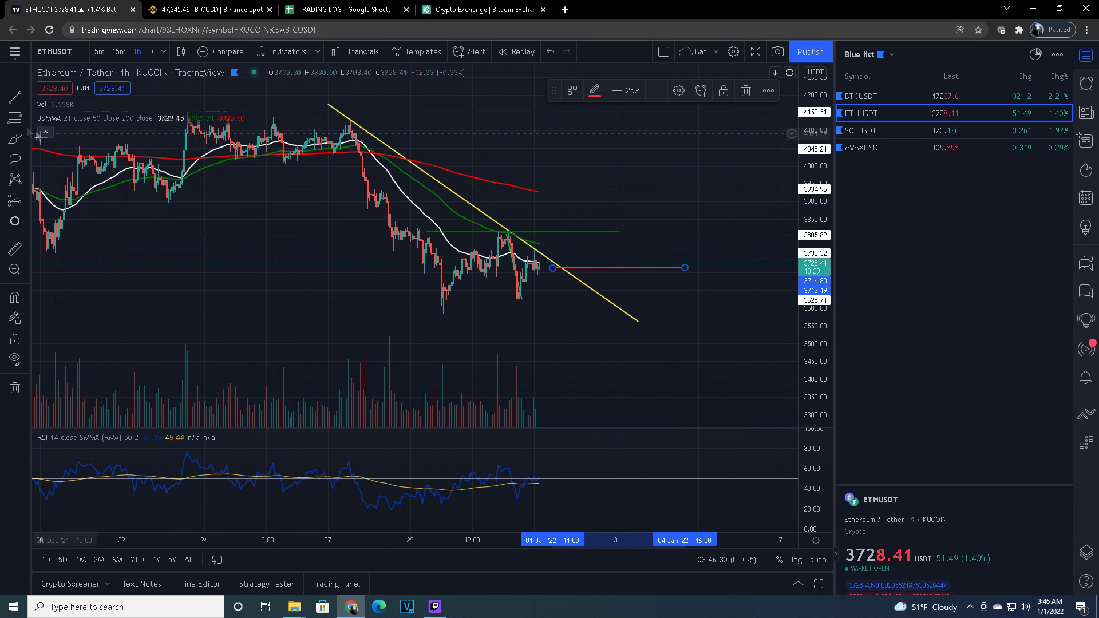
click(15, 100)
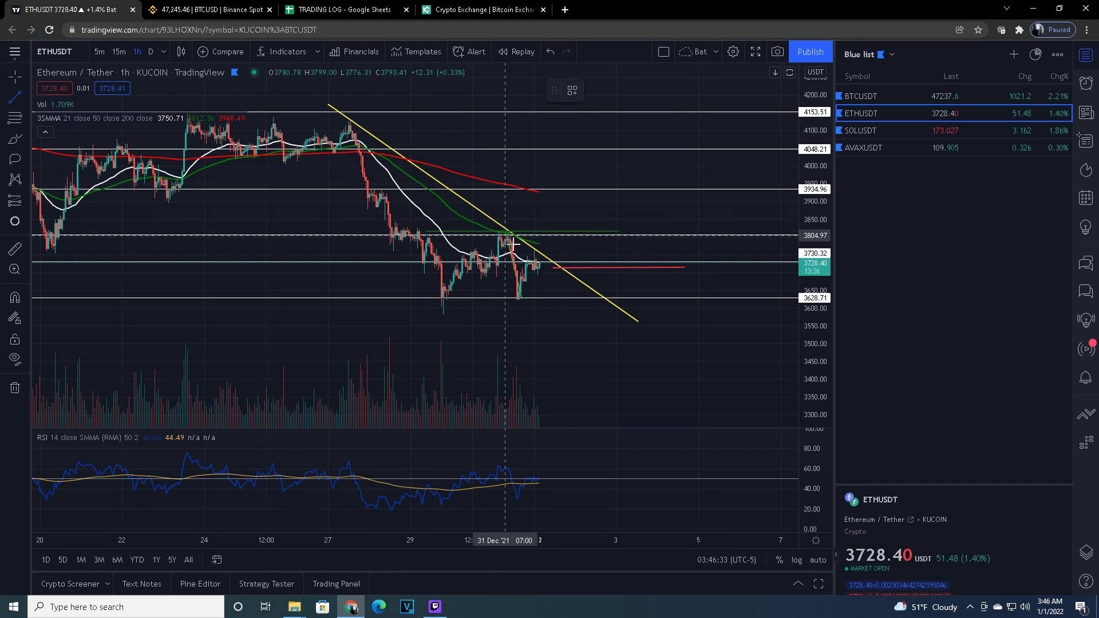
drag(597, 230, 597, 166)
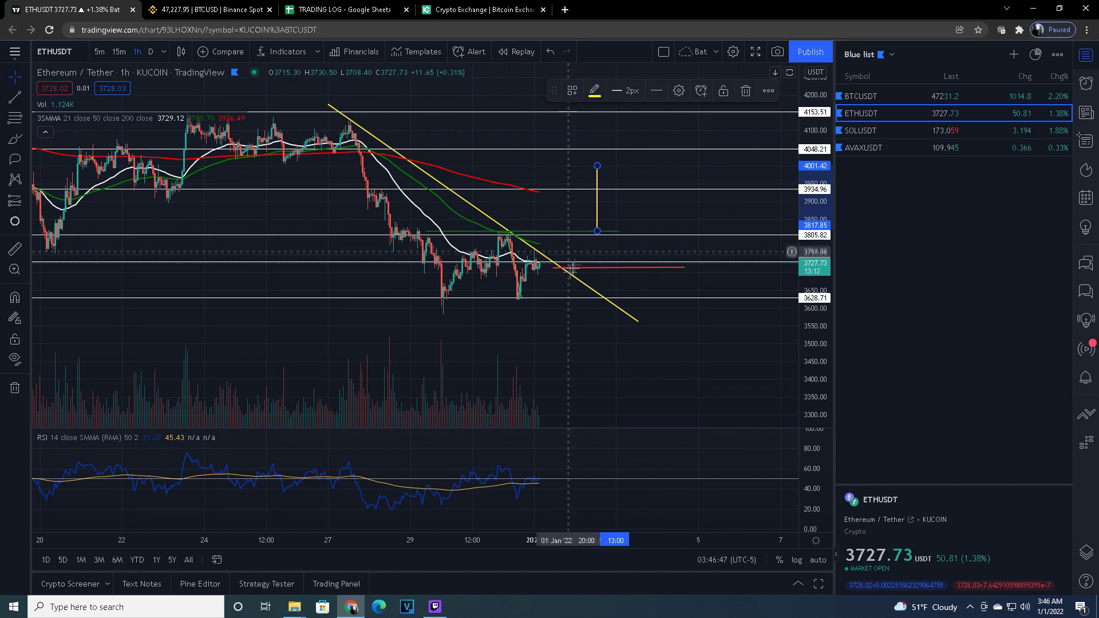
click(637, 179)
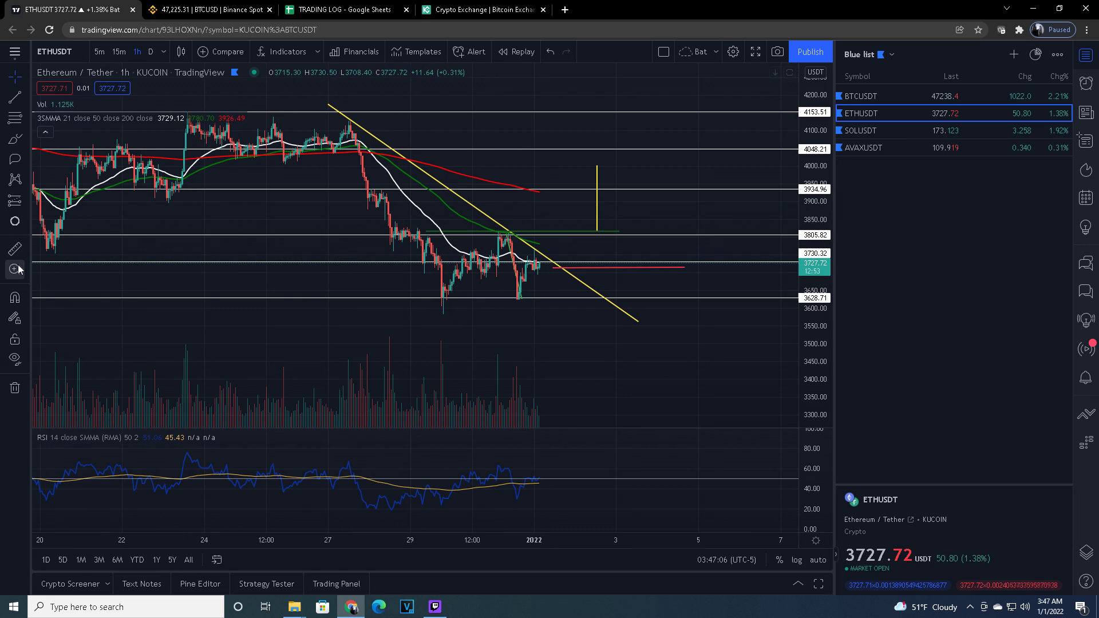
Circle the 29 Dec and 31 Dec price lows near the lowest horizontal level
click(15, 221)
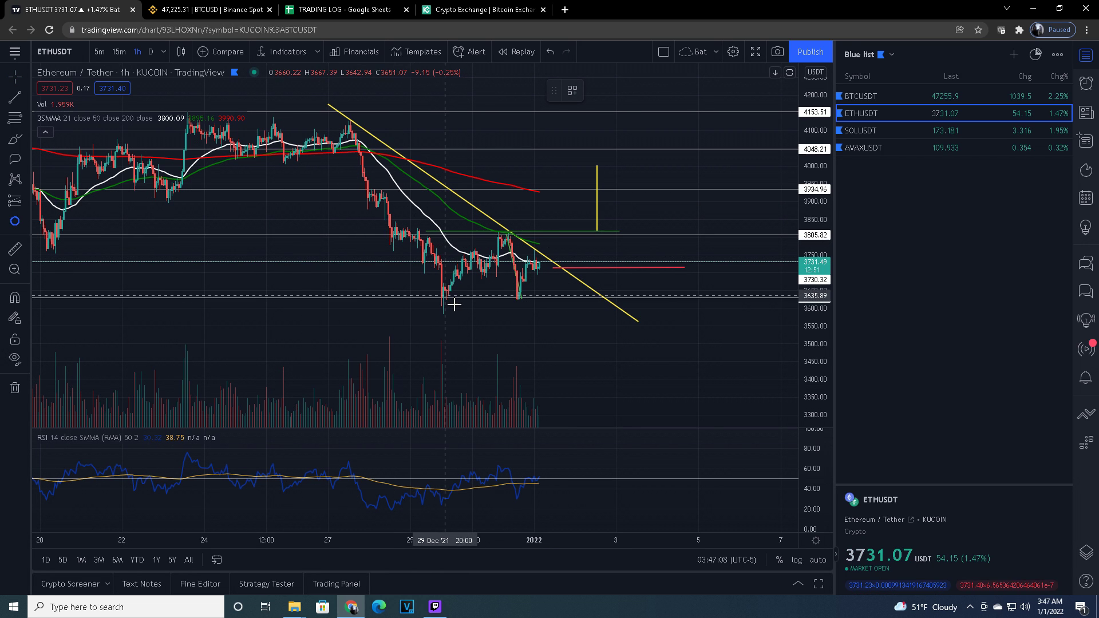
drag(443, 296, 466, 297)
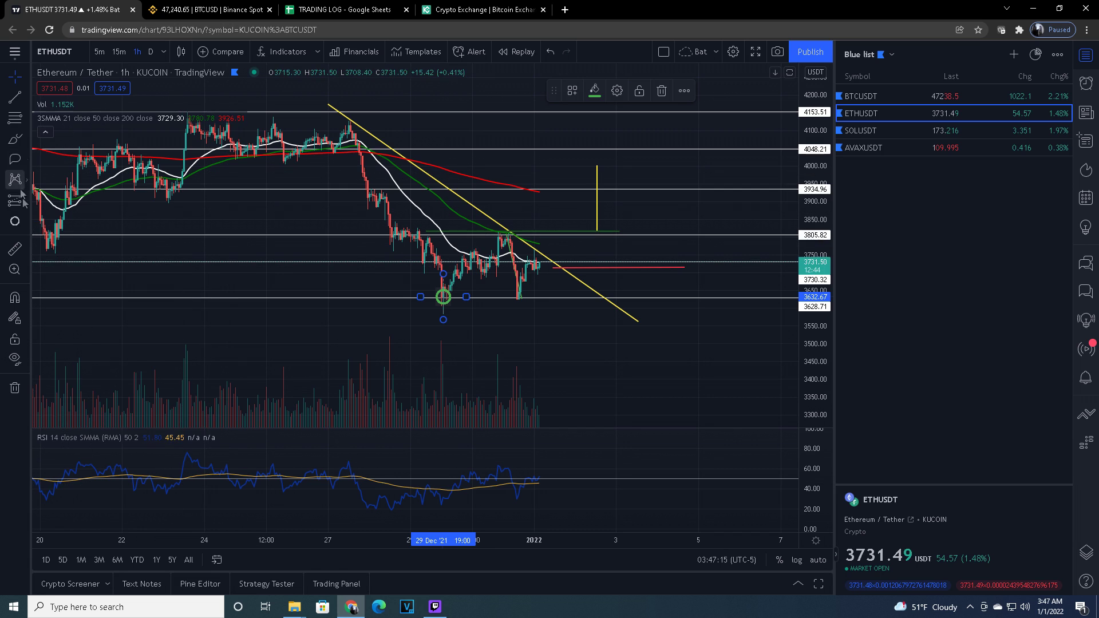
click(75, 243)
click(15, 222)
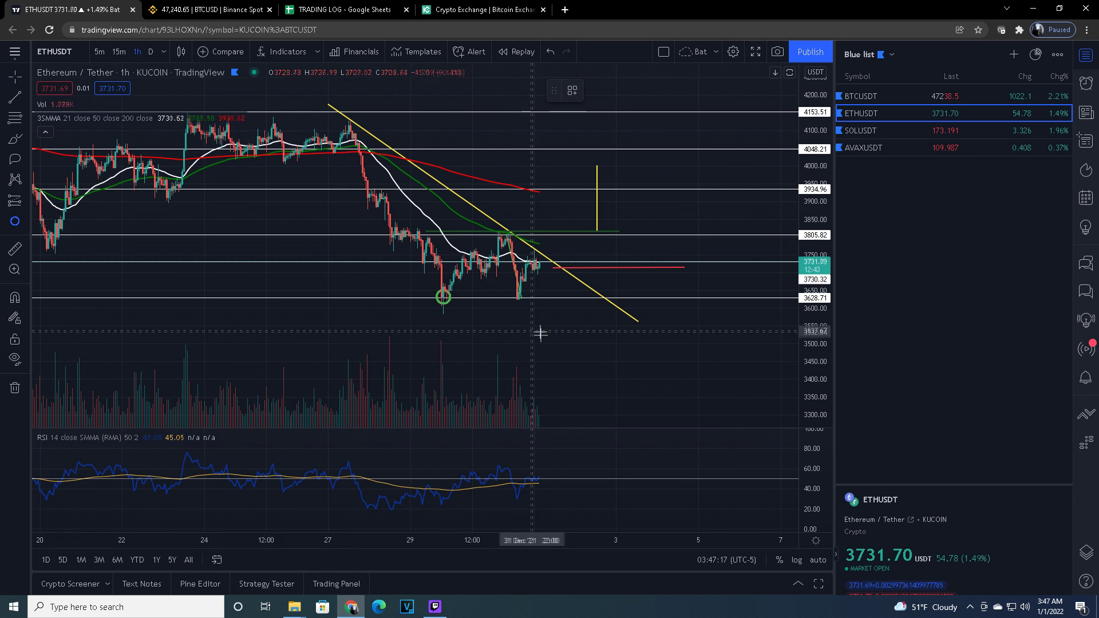
drag(519, 296, 525, 296)
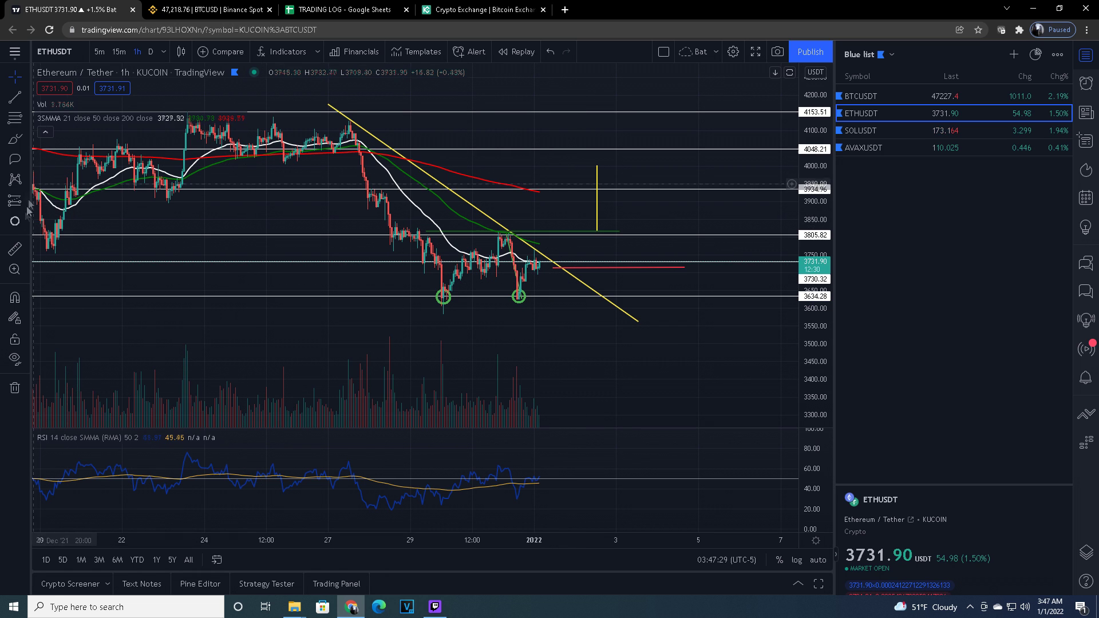
Circle the matching RSI lows on 29 Dec and 31 Dec at about 25 and 31
click(15, 222)
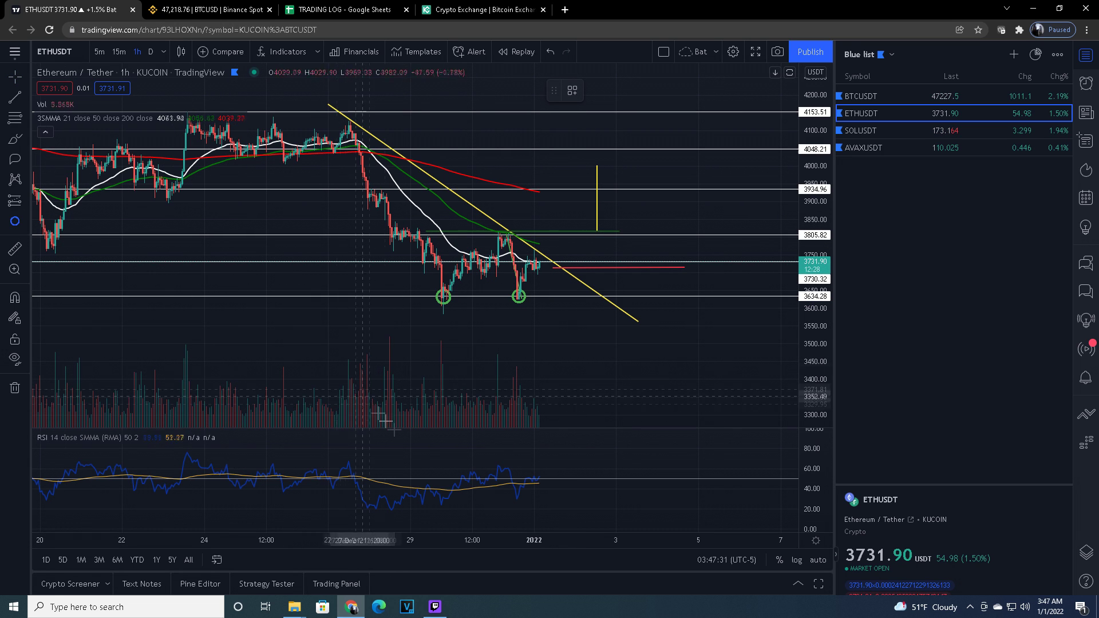
drag(452, 512, 448, 511)
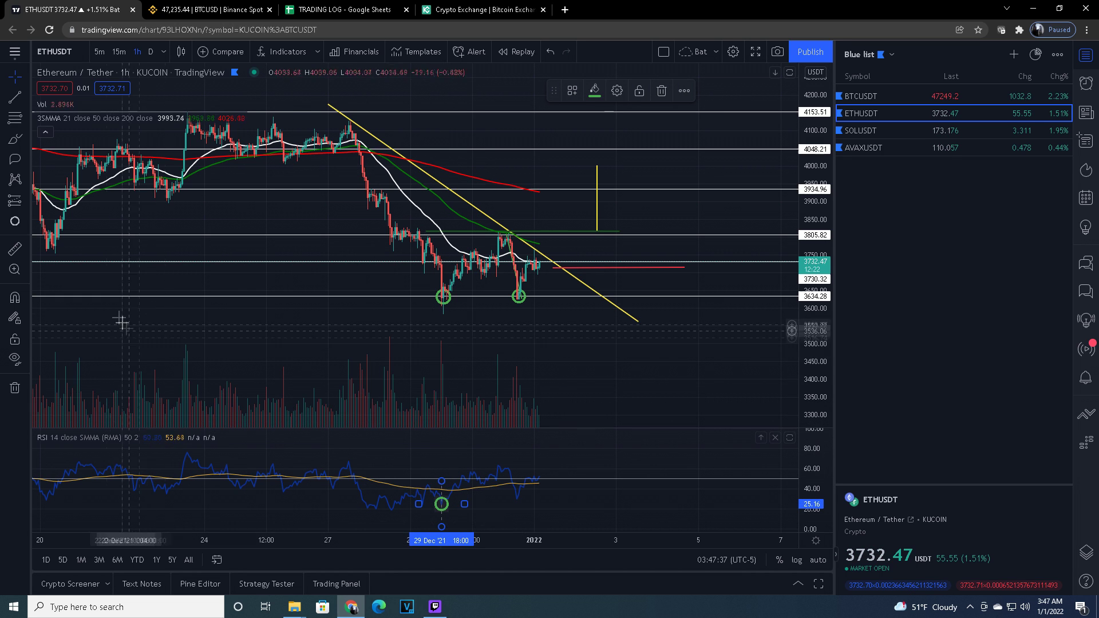
click(17, 223)
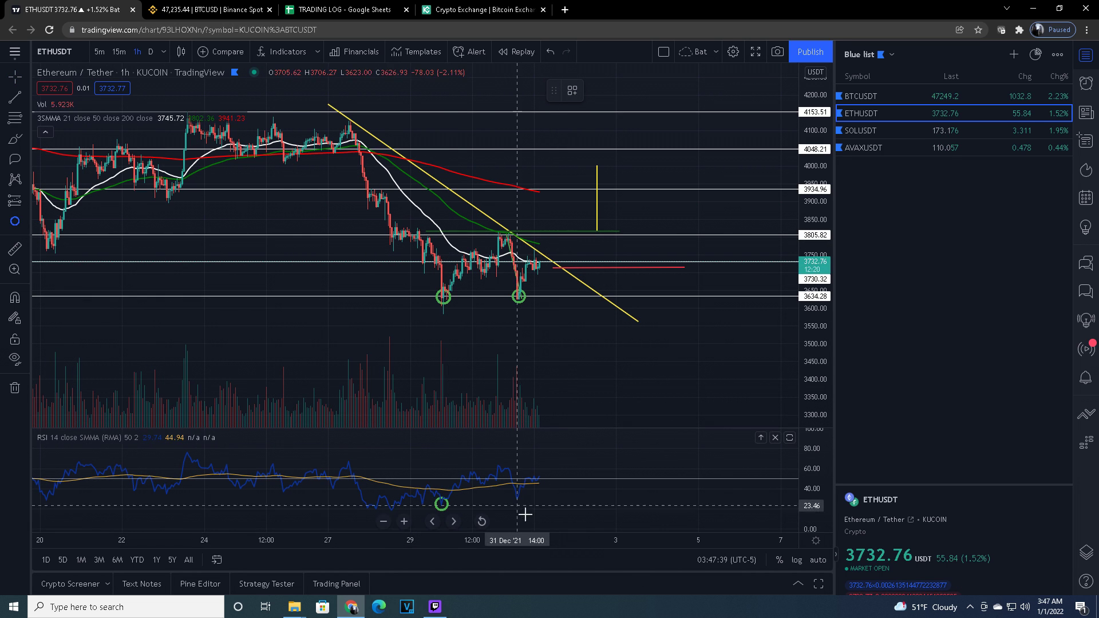
drag(517, 498, 540, 498)
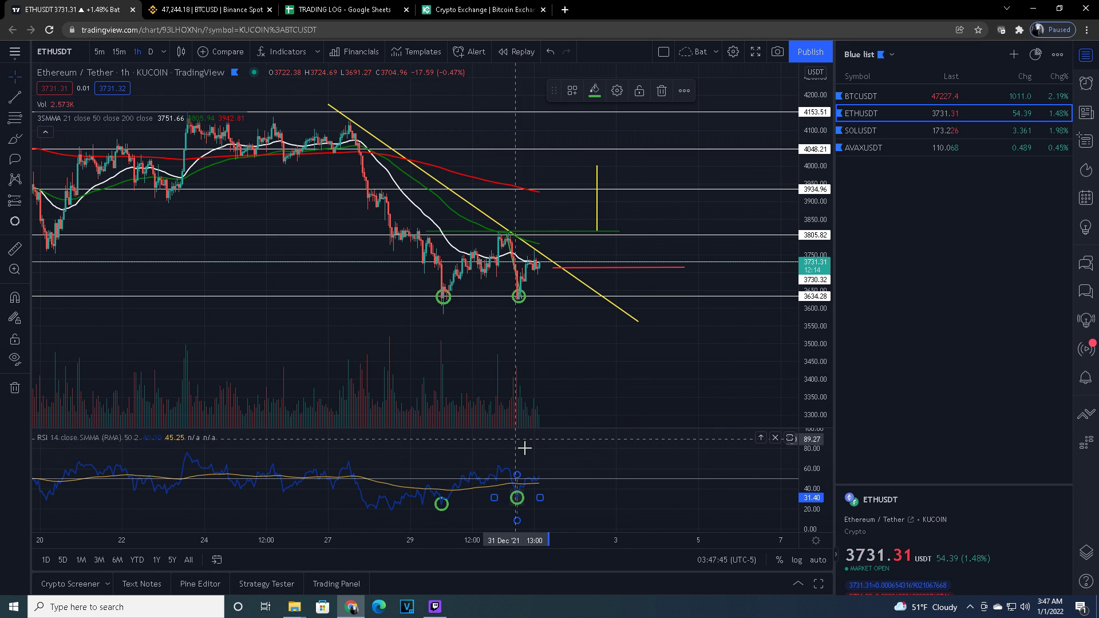
click(450, 450)
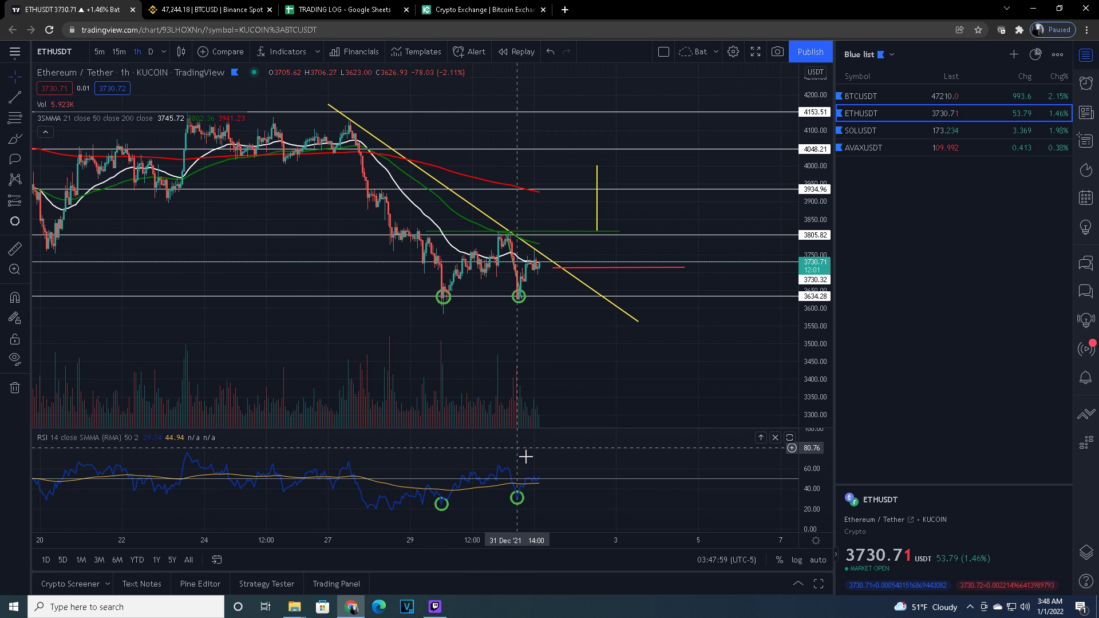
Examine the circled price and RSI lows on the ETHUSDT chart against the descending trend line and horizontal levels
mouse_move(440, 520)
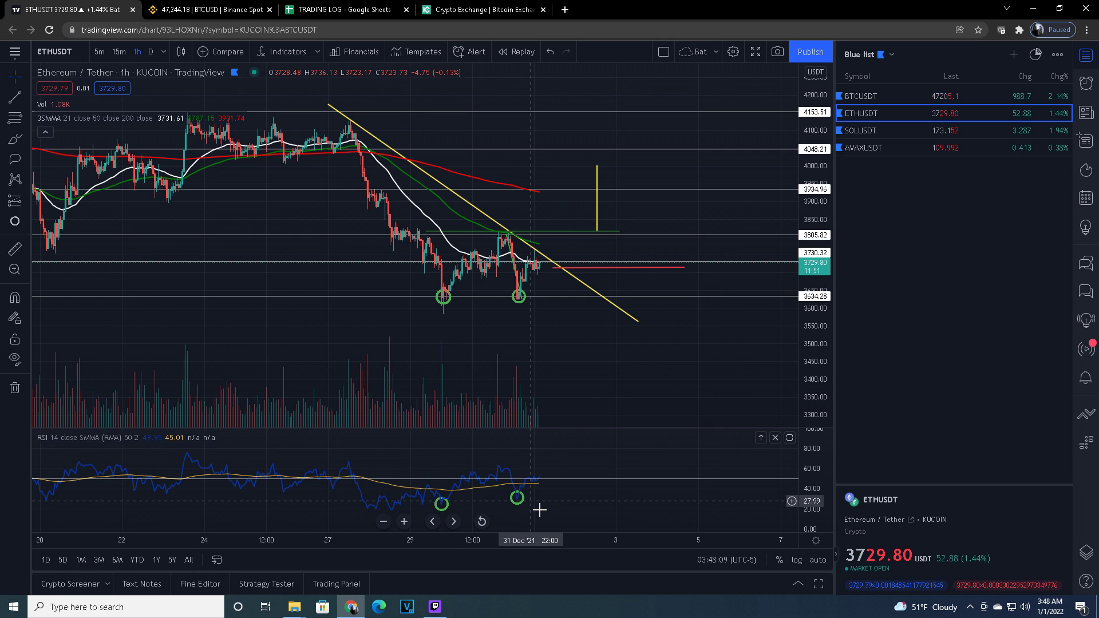
scroll(610, 412, up, 3)
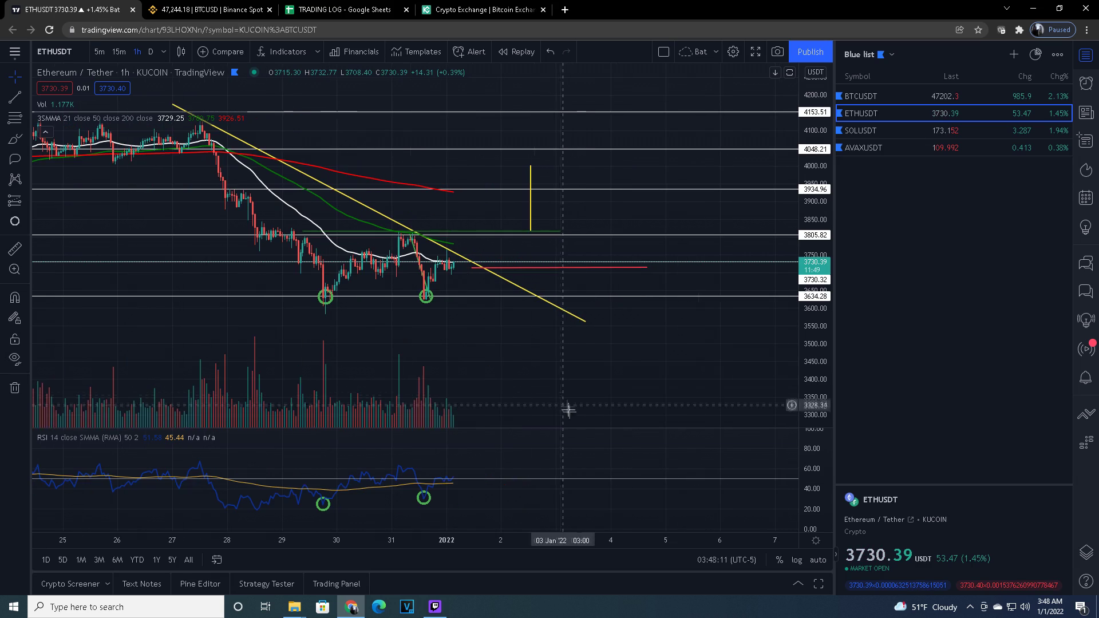
scroll(818, 389, up, 3)
drag(572, 389, 518, 379)
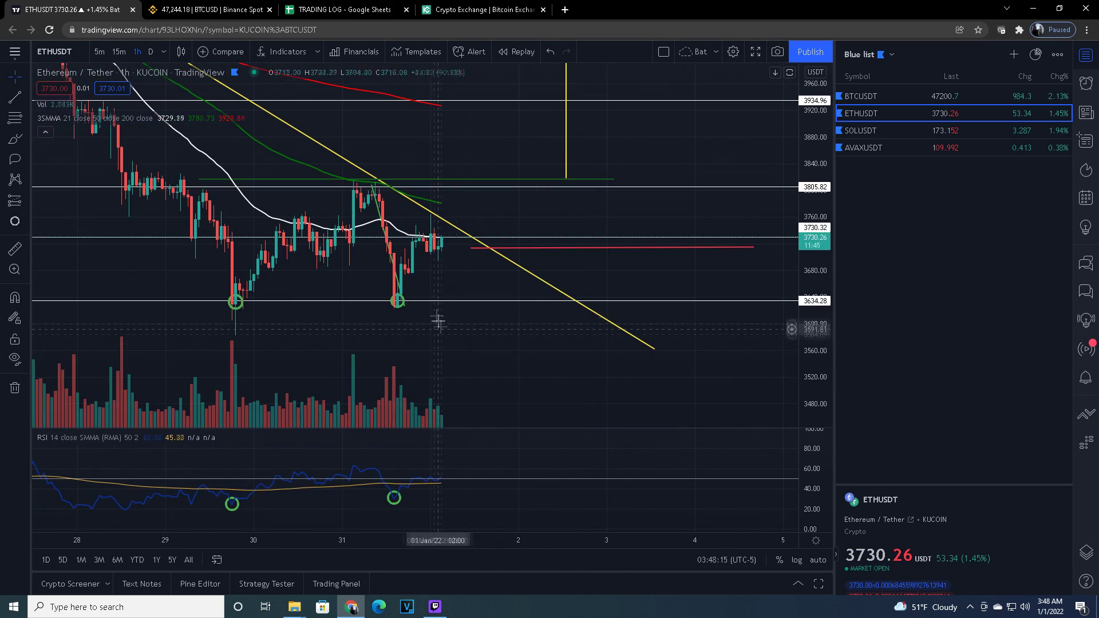
scroll(536, 380, down, 1)
scroll(536, 380, down, 2)
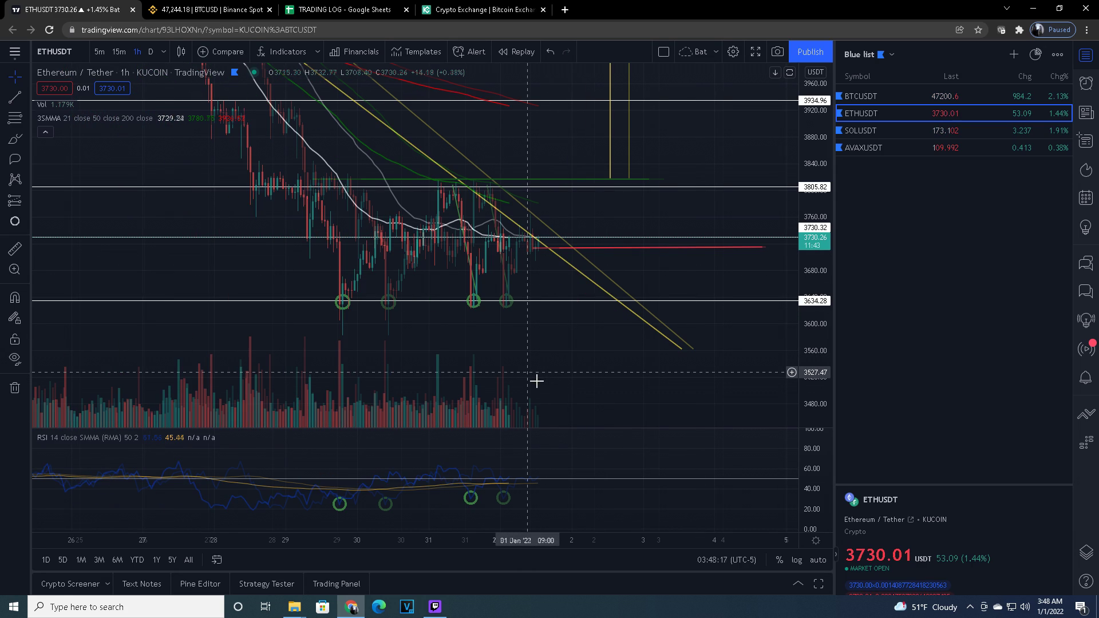
drag(536, 381, 628, 324)
scroll(634, 312, down, 2)
scroll(634, 313, down, 1)
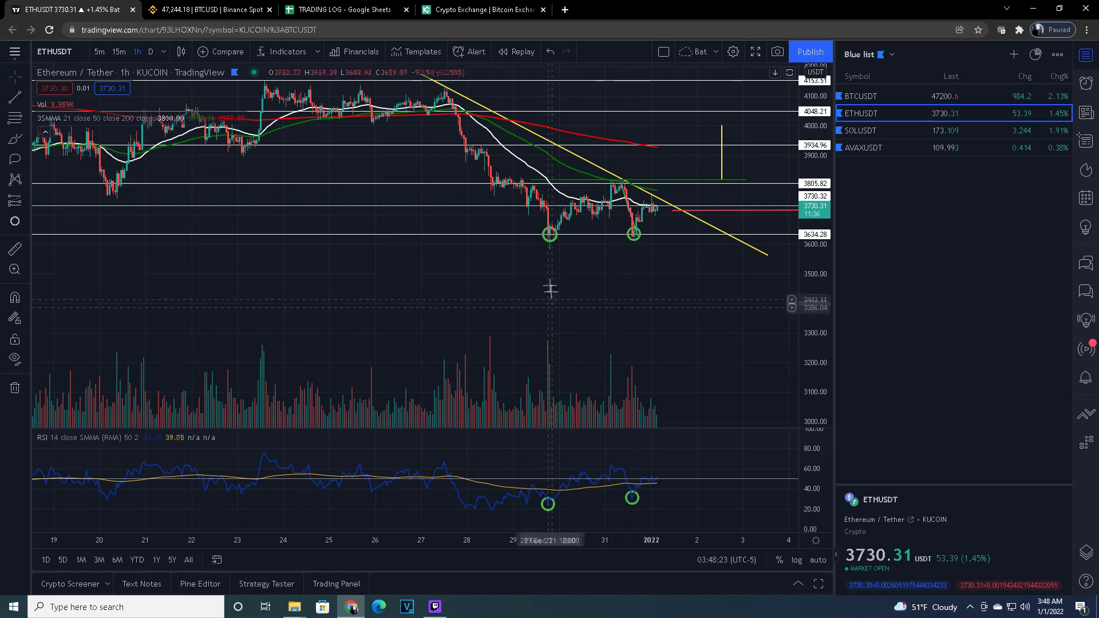
drag(624, 277, 653, 350)
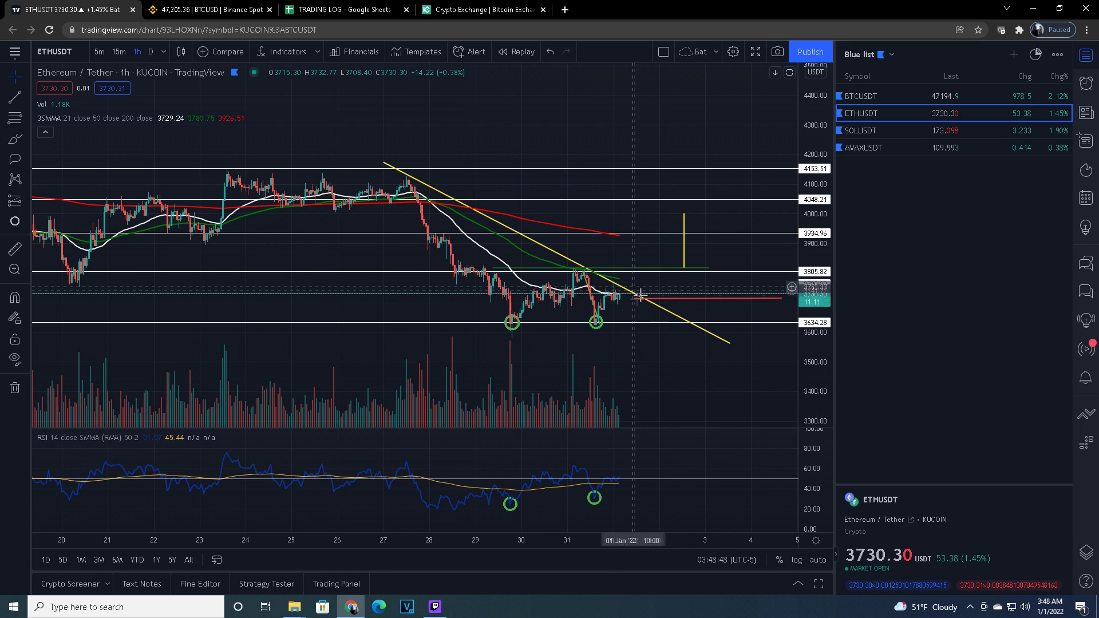
scroll(586, 355, down, 4)
scroll(581, 341, up, 2)
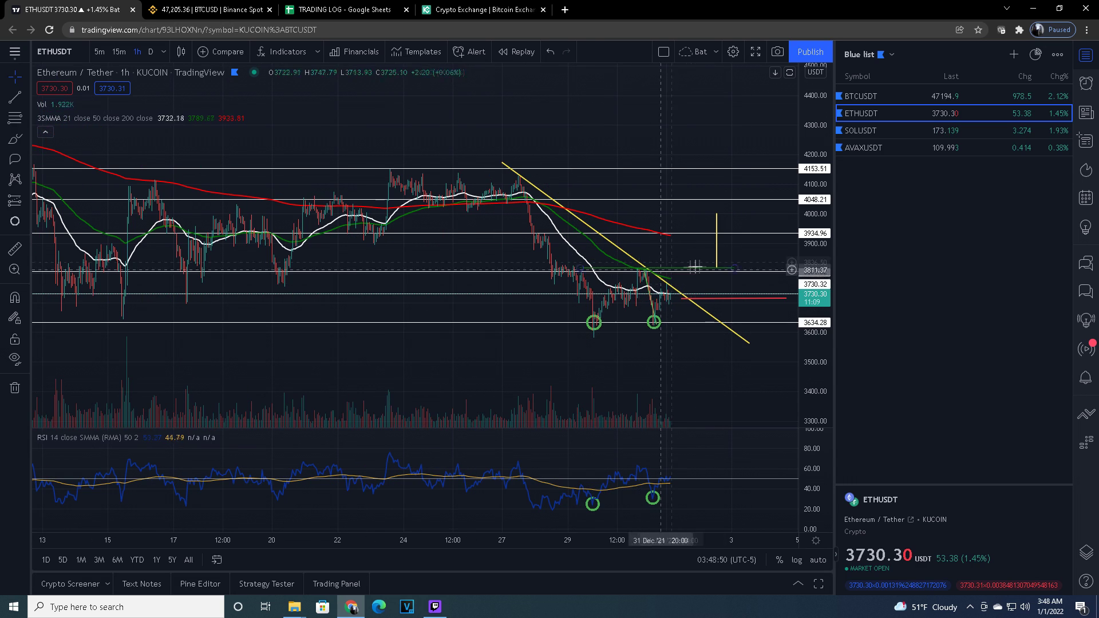
Open the BTCUSDT chart and review its mid-to-late December price action against the marked levels and RSI
click(888, 94)
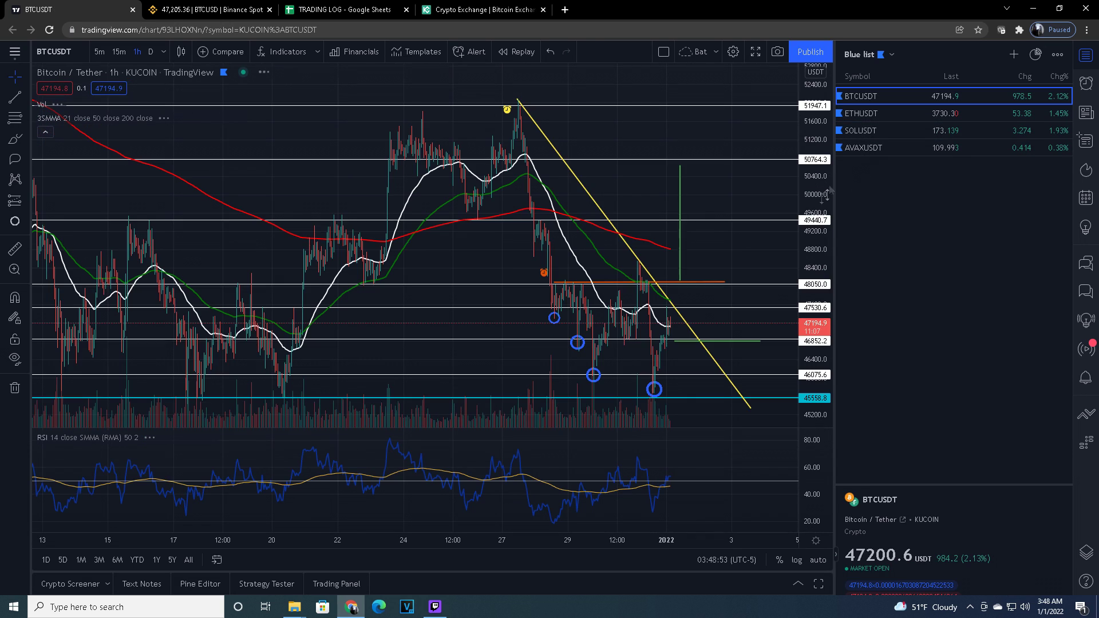
drag(522, 368, 542, 315)
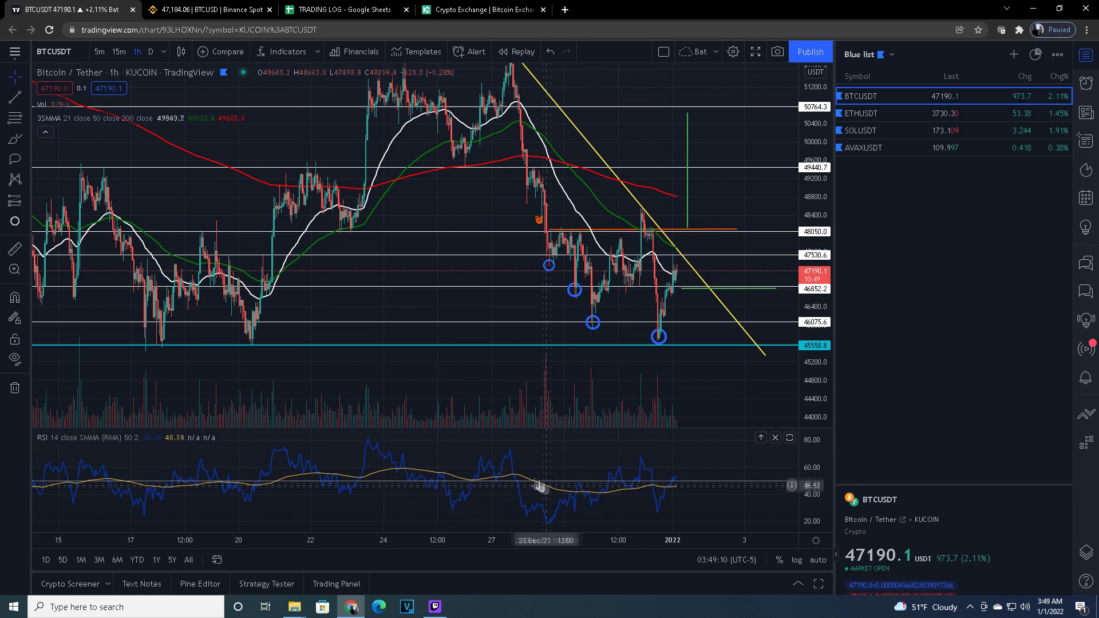
drag(323, 385, 415, 336)
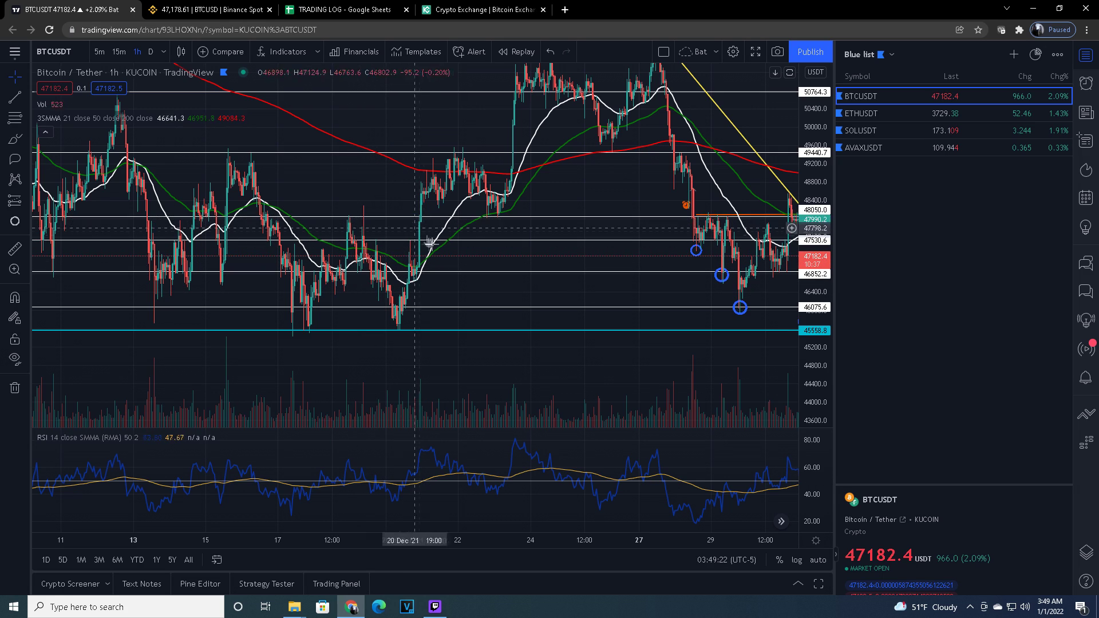
Draw a horizontal yellow trend line on the BTCUSDT chart at about 47923 from 17 Dec to 21 Dec
key(ctrl+z)
key(ctrl+z)
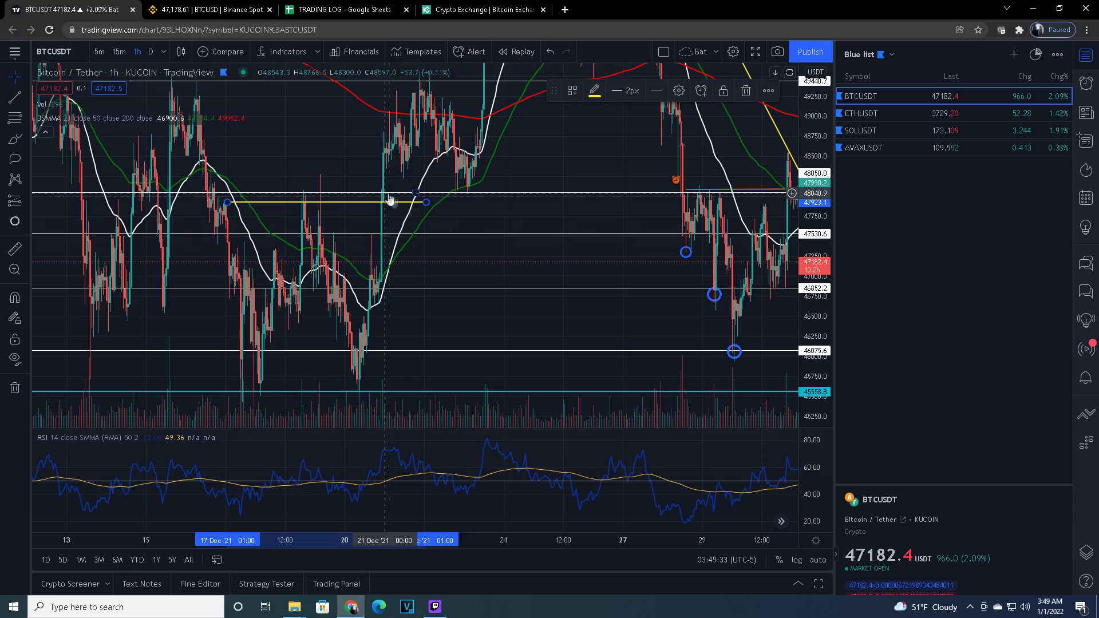
drag(508, 225, 473, 344)
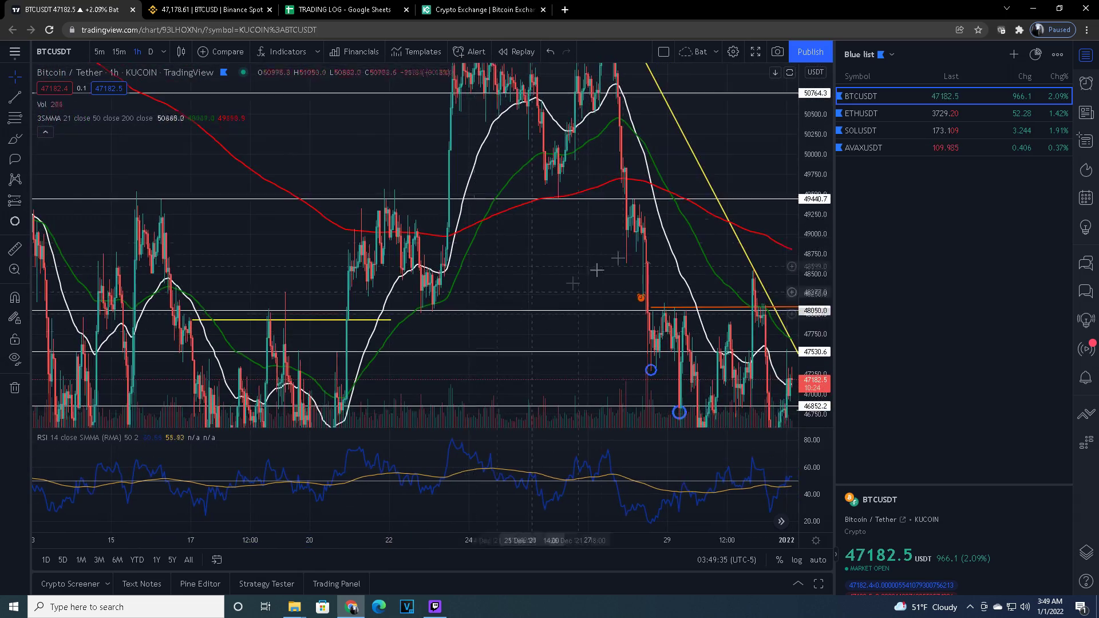
Draw a vertical yellow trend line on the BTCUSDT chart near 22 Dec, from about 47980 up to about 50300
double_click(802, 159)
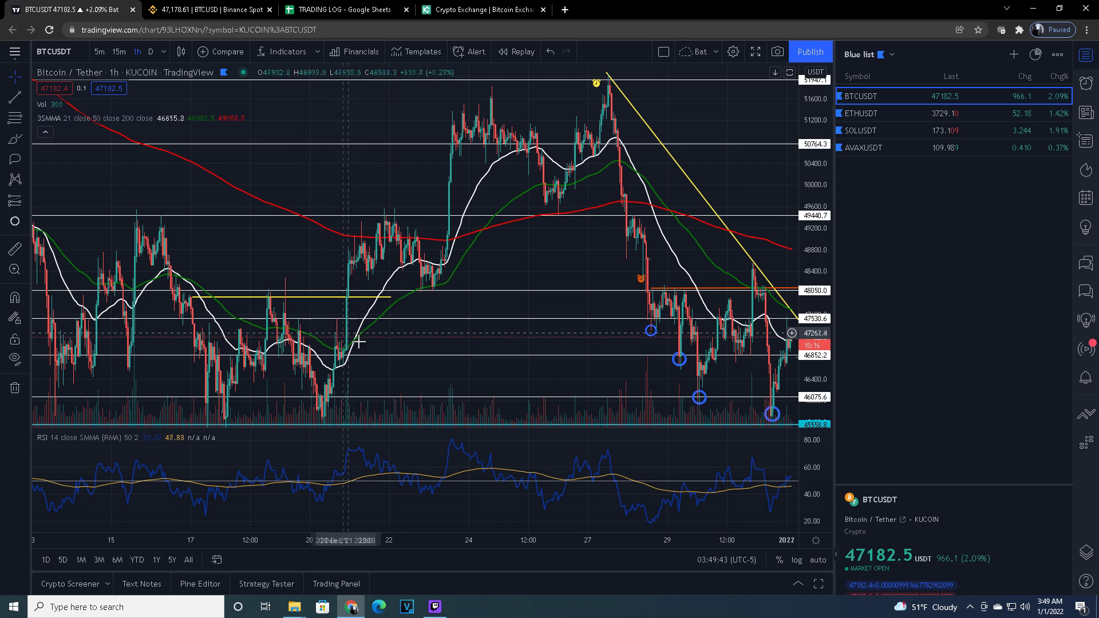
drag(816, 167, 818, 213)
click(14, 98)
click(404, 286)
click(405, 184)
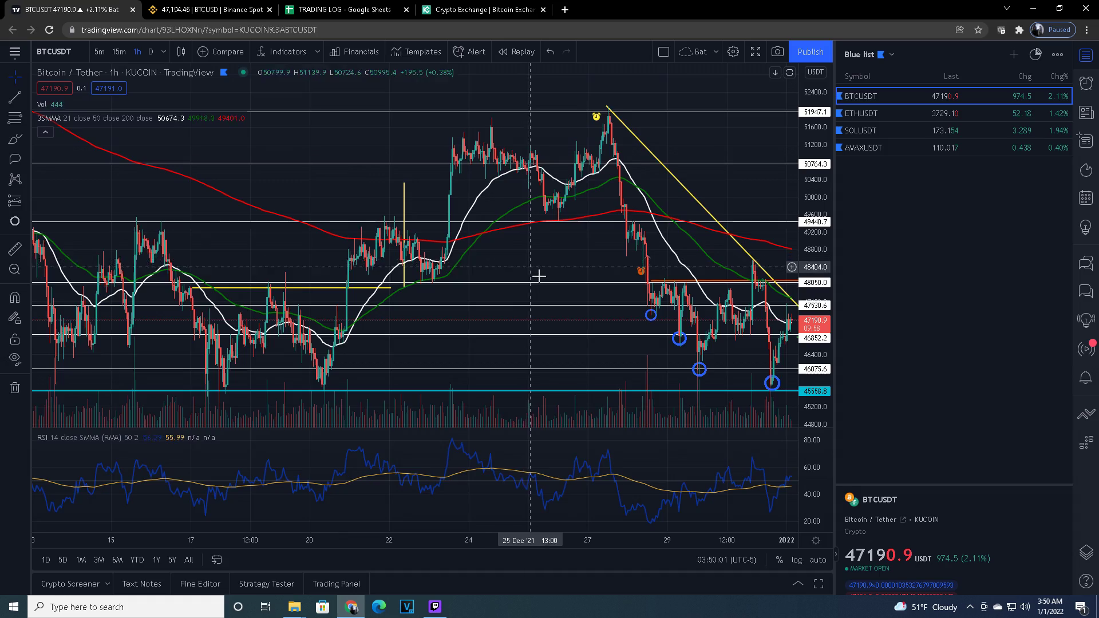
Examine BTCUSDT's circled late-December lows and current price against the descending trend line, horizontal levels and the 20 Dec rebound
scroll(539, 276, up, 3)
drag(502, 313, 190, 263)
drag(530, 380, 584, 385)
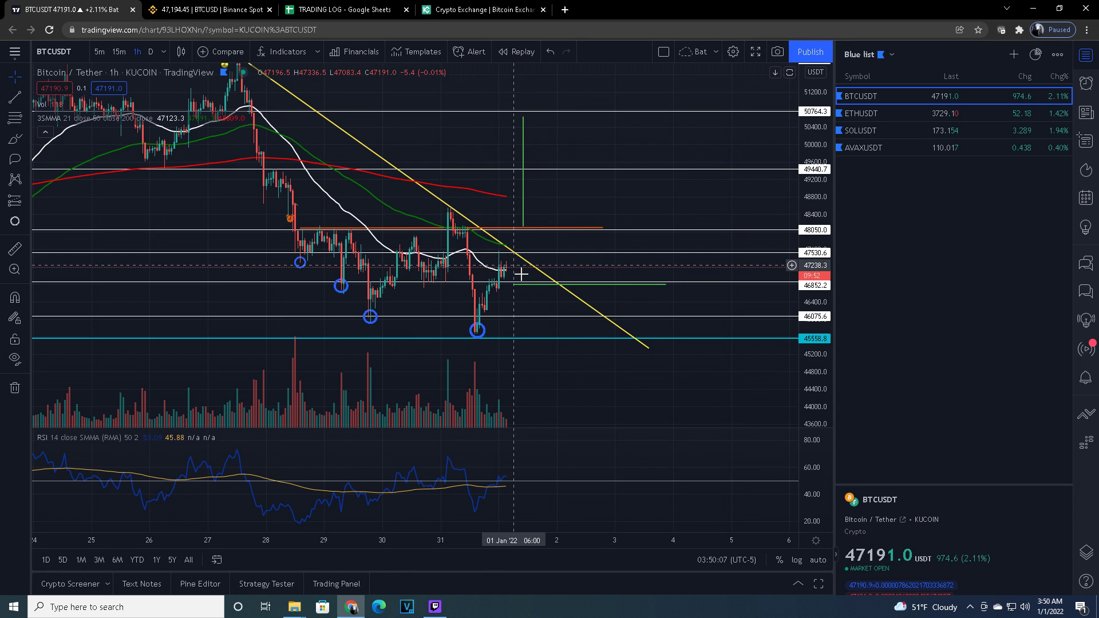
scroll(523, 272, down, 3)
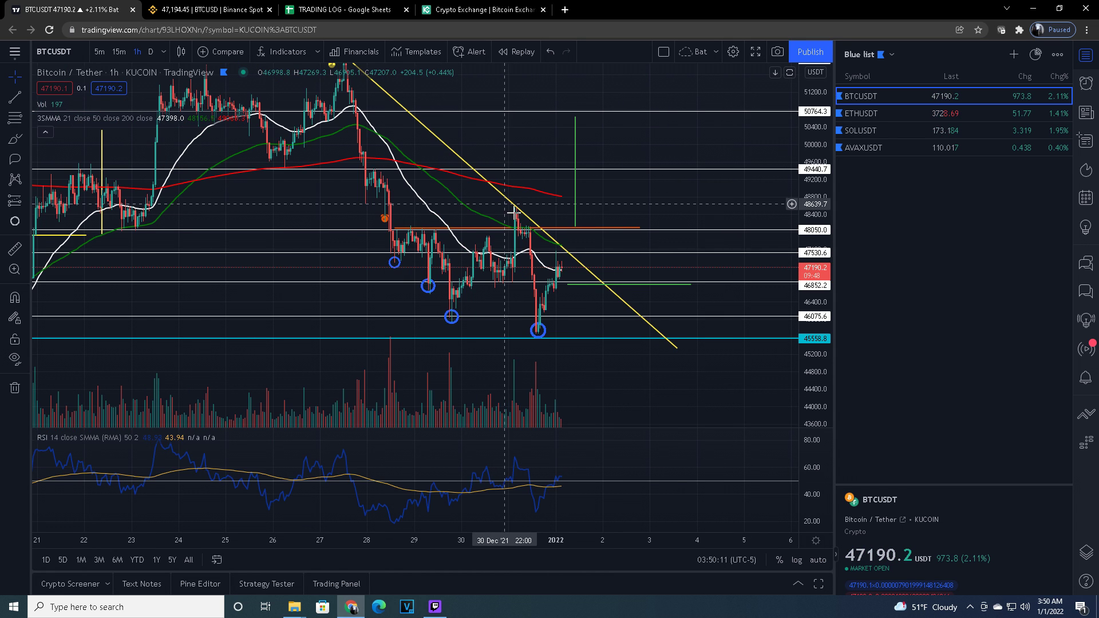
scroll(272, 292, left, 5)
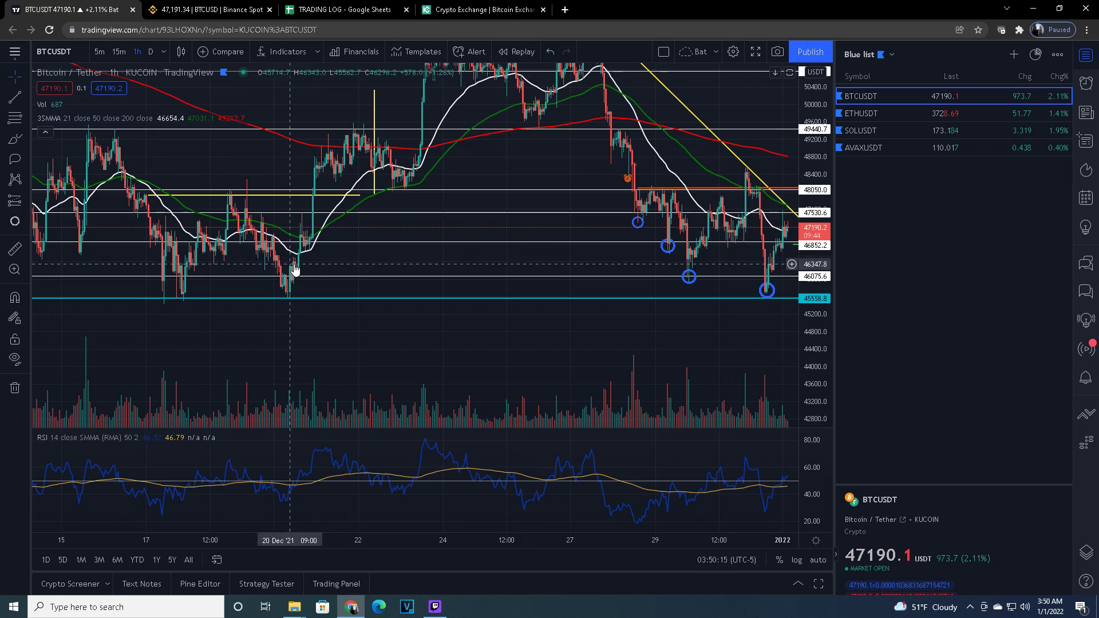
scroll(610, 282, right, 6)
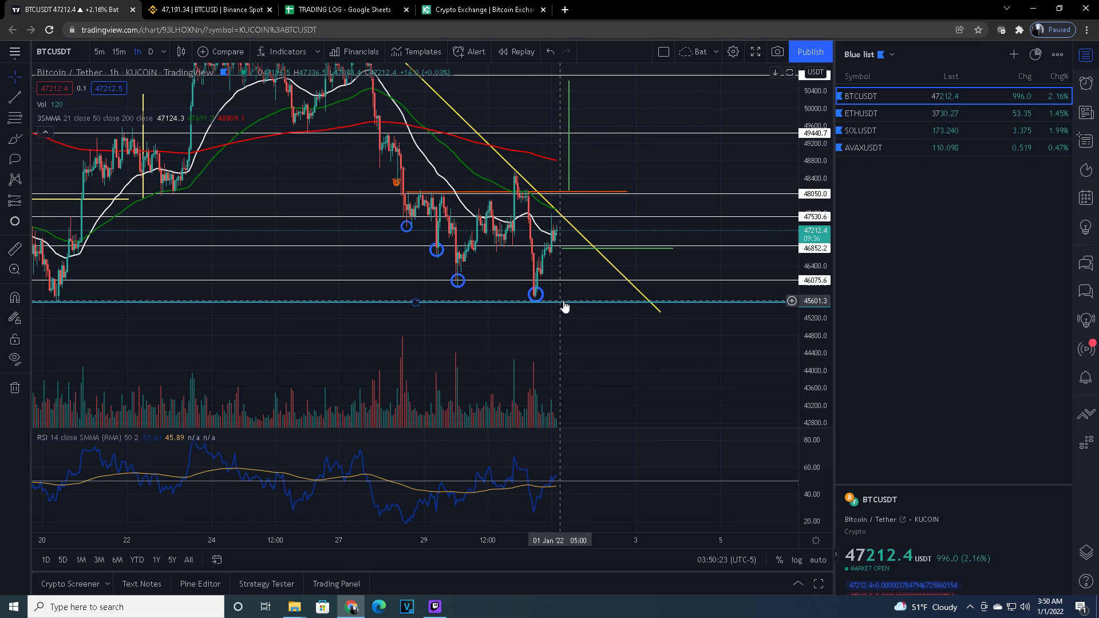
scroll(699, 289, up, 2)
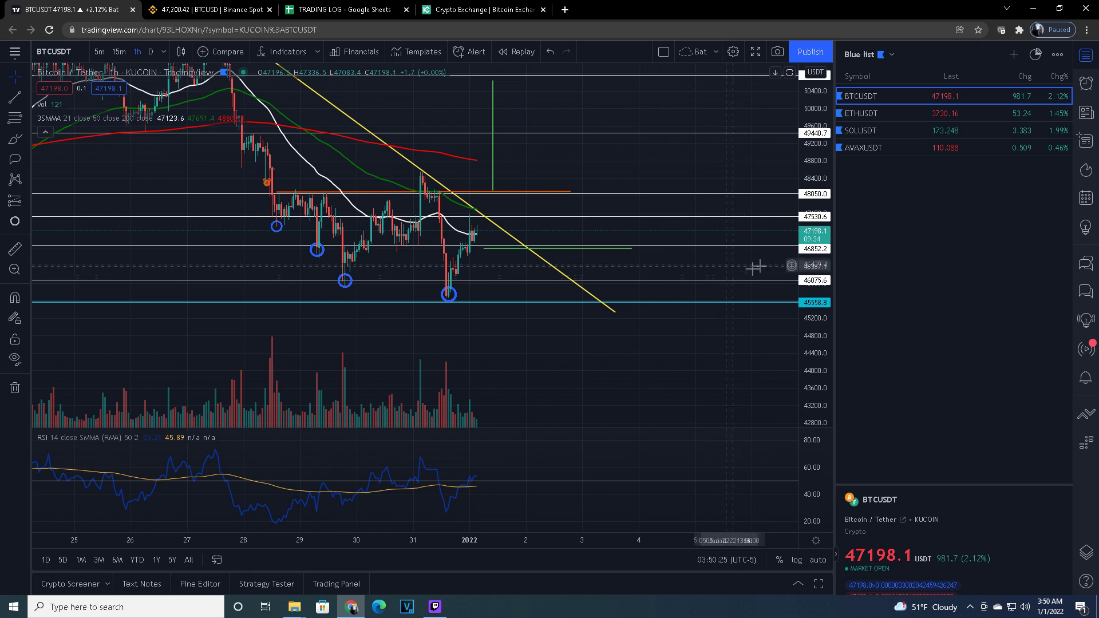
drag(813, 137, 810, 167)
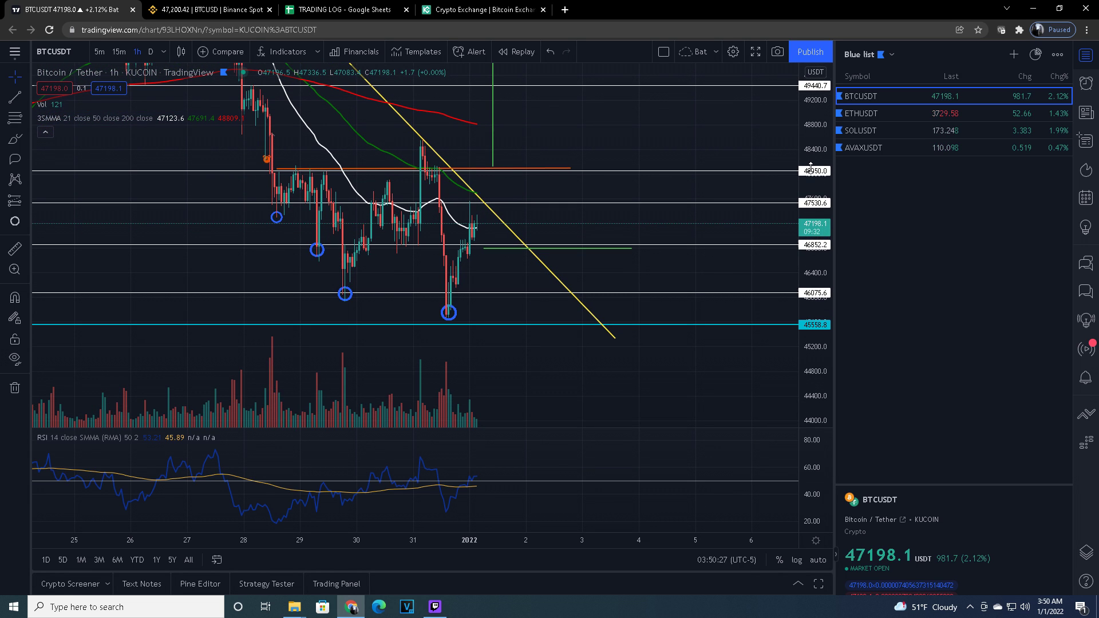